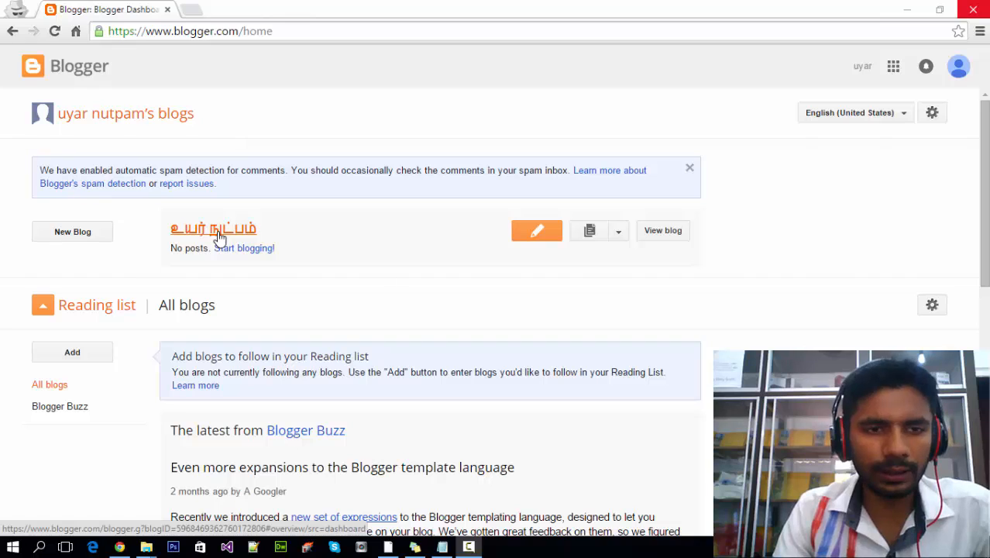
Open the உயர் நுட்பம் blog's overview and view its live page in a separate tab.
{"action": "left_click", "coordinate": [219, 237]}
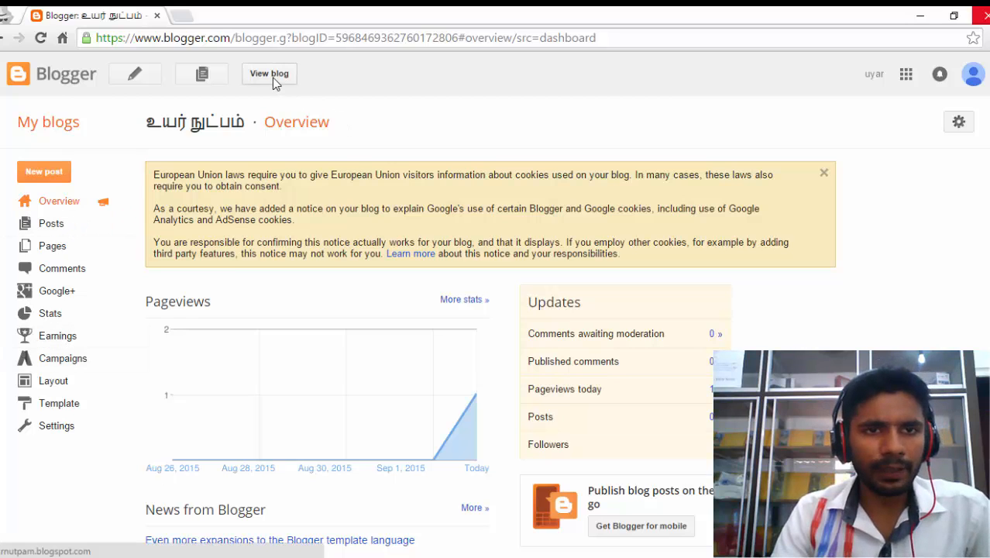
{"action": "right_click", "coordinate": [295, 87]}
{"action": "left_click", "coordinate": [308, 91]}
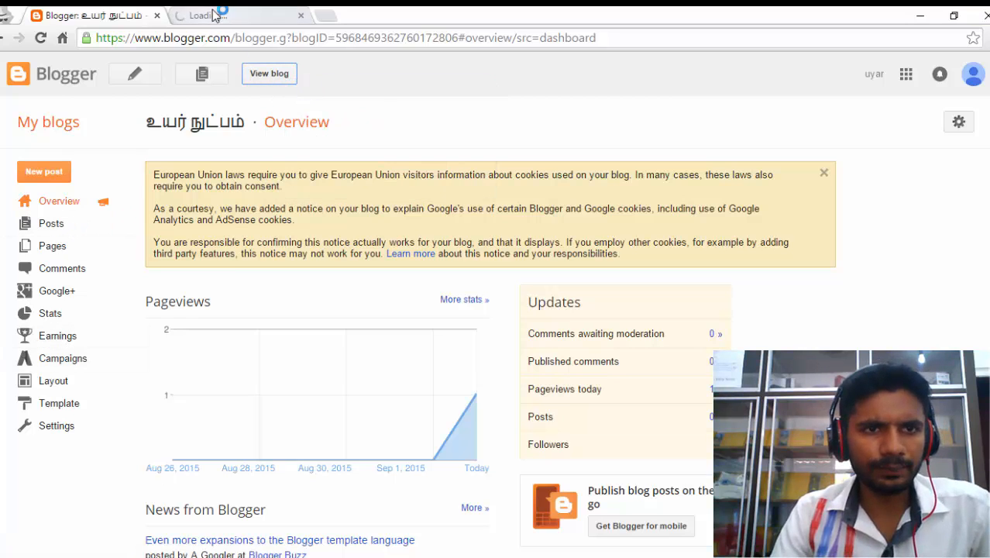
{"action": "left_click", "coordinate": [214, 16]}
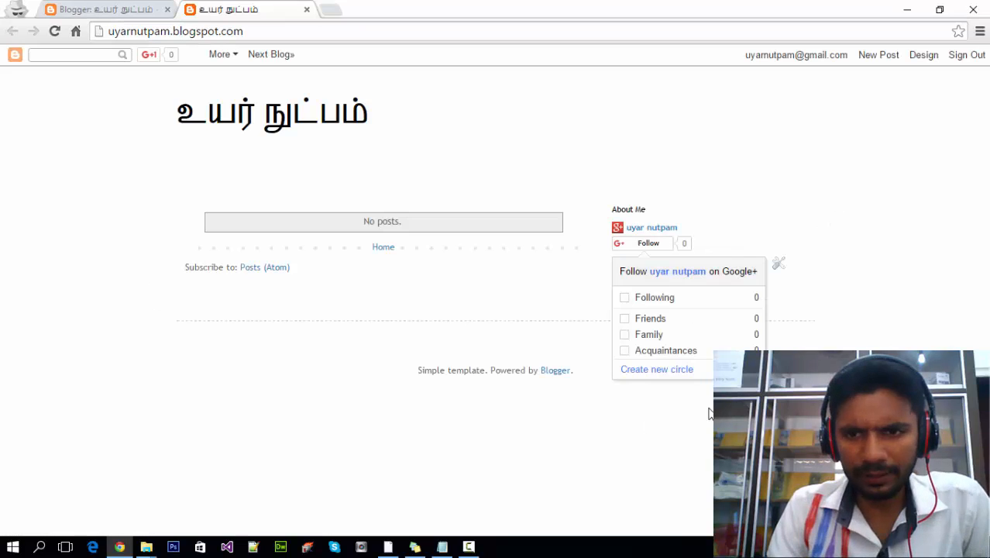
{"action": "left_click_drag", "start_coordinate": [356, 226], "coordinate": [414, 231]}
{"action": "left_click", "coordinate": [406, 219]}
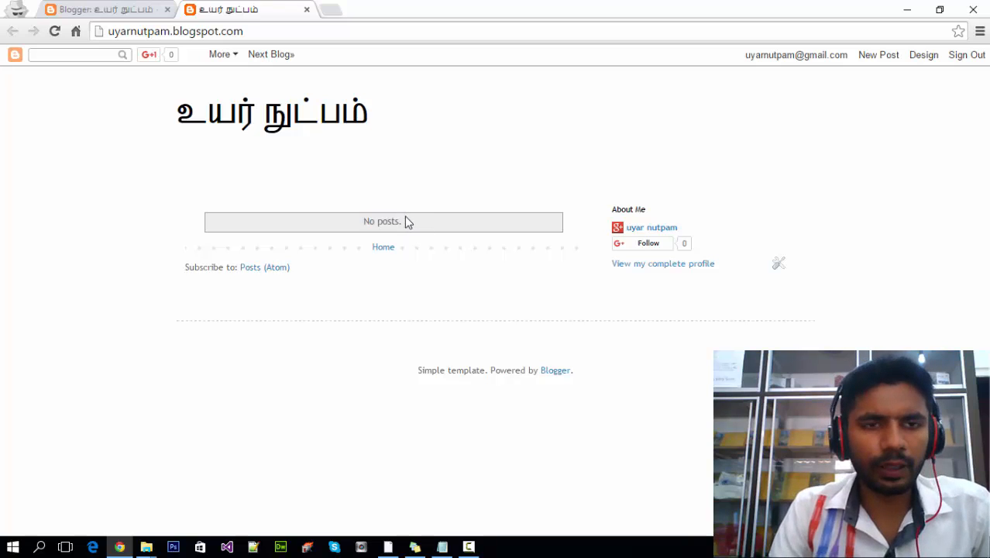
Return to the blog's dashboard and create a new post titled "உயர் நுட்பம் வெப்சைட் உங்களை அன்புடன் வரவேற்கிறது!".
{"action": "left_click", "coordinate": [123, 10]}
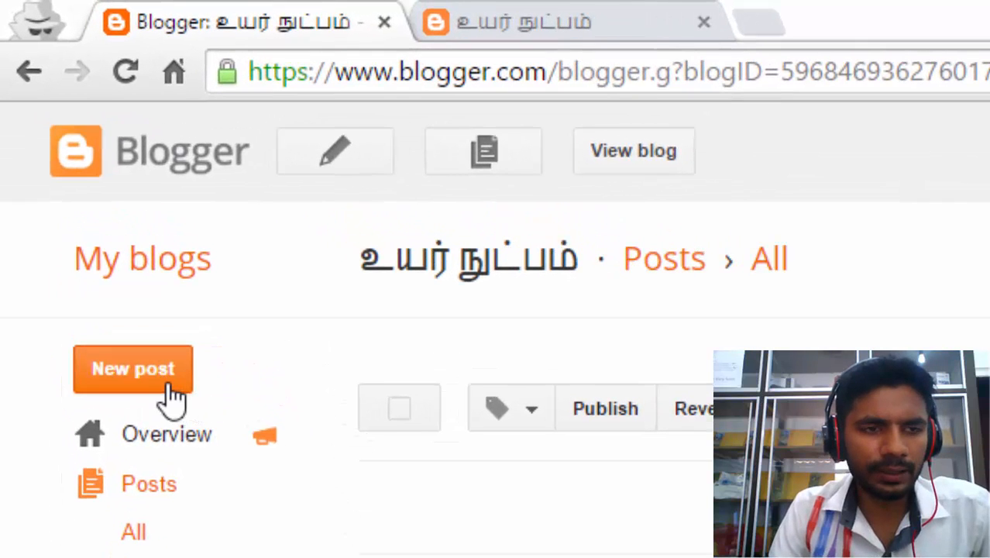
{"action": "left_click", "coordinate": [167, 385]}
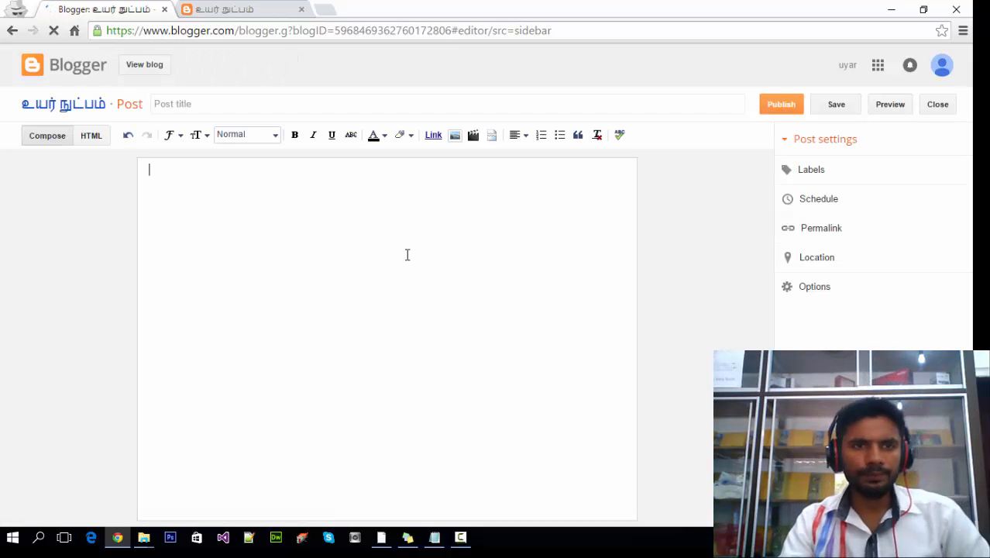
{"action": "left_click", "coordinate": [295, 108]}
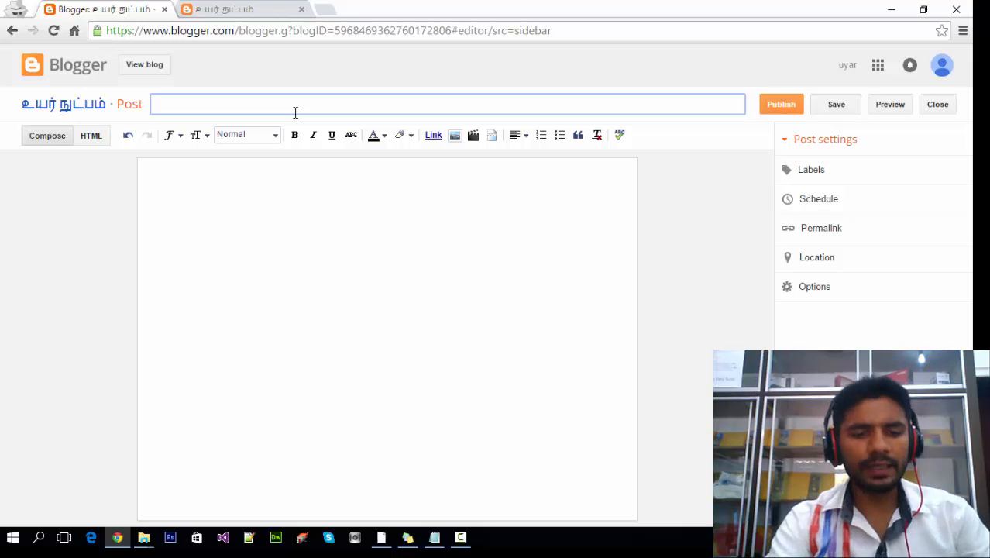
{"action": "key", "text": "alt"}
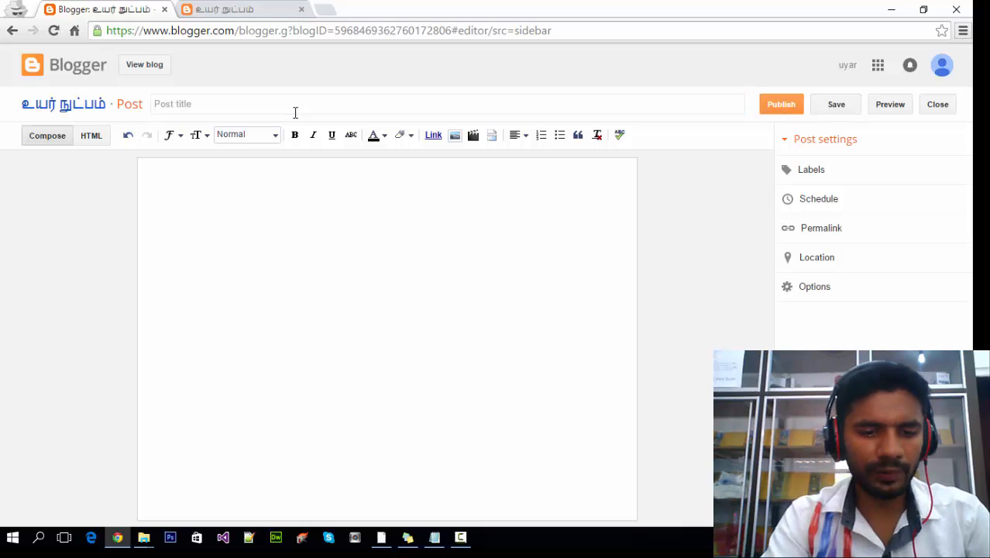
{"action": "left_click", "coordinate": [272, 103]}
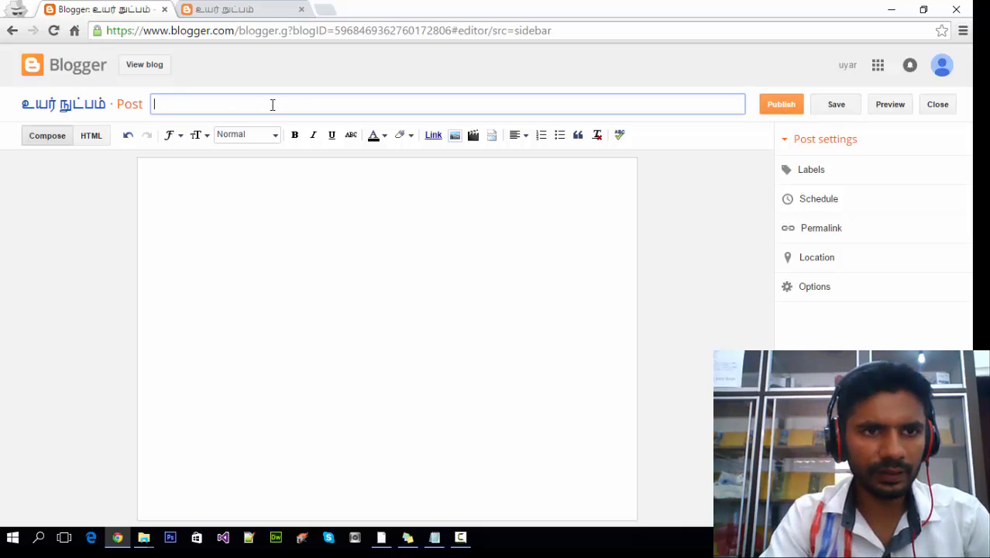
{"action": "type", "text": "c"}
{"action": "key", "text": "BackSpace"}
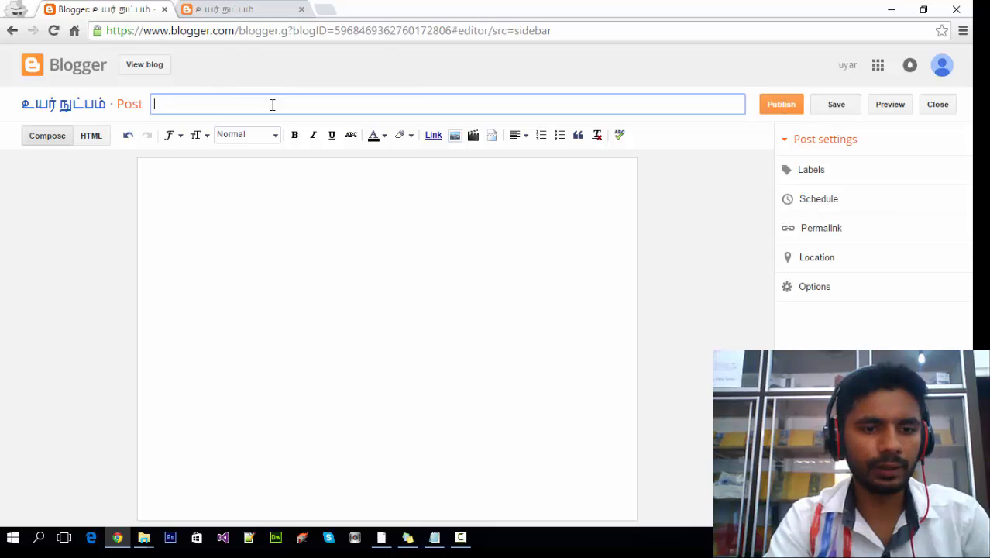
{"action": "type", "text": "உயர் நுட்பம் வெப்சைட் உங்களை அன்புடன் வரவேற்கிறது"}
Paste the copied Tamil text about getting computer, internet and mobile information by SMS into the post body.
{"action": "left_click", "coordinate": [293, 206]}
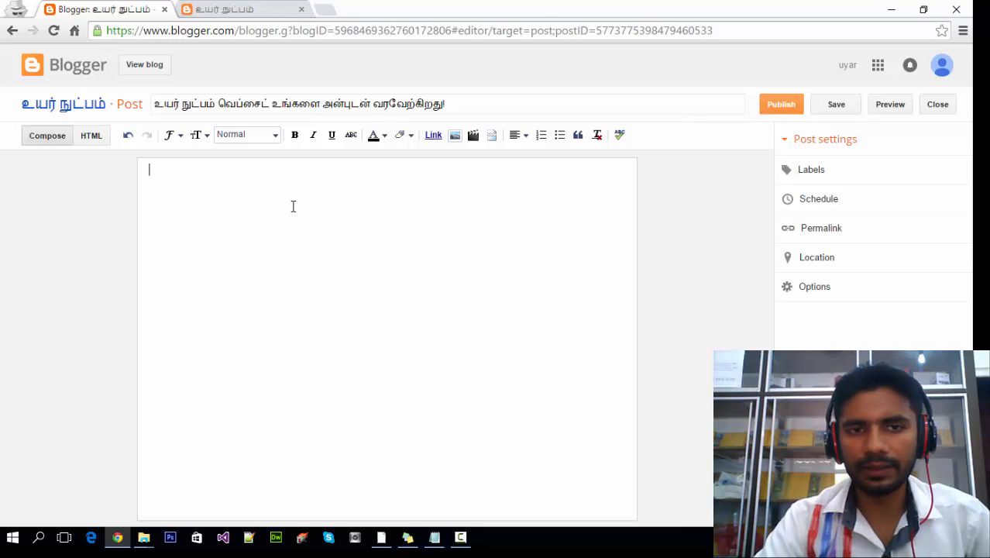
{"action": "key", "text": "ctrl+v"}
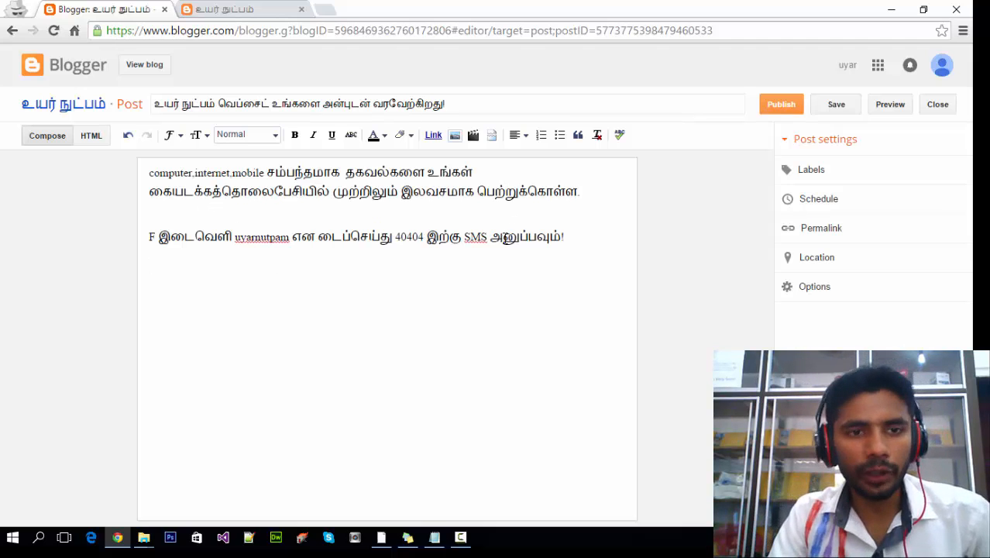
{"action": "left_click", "coordinate": [242, 207]}
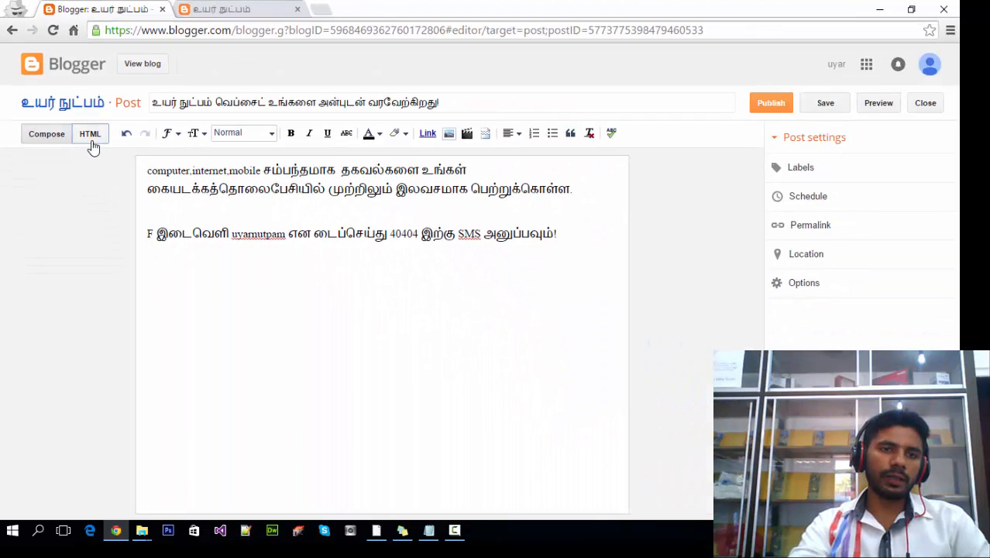
Look at the post's HTML source, and undo and redo the pasted body text in the compose view.
{"action": "left_click", "coordinate": [90, 133]}
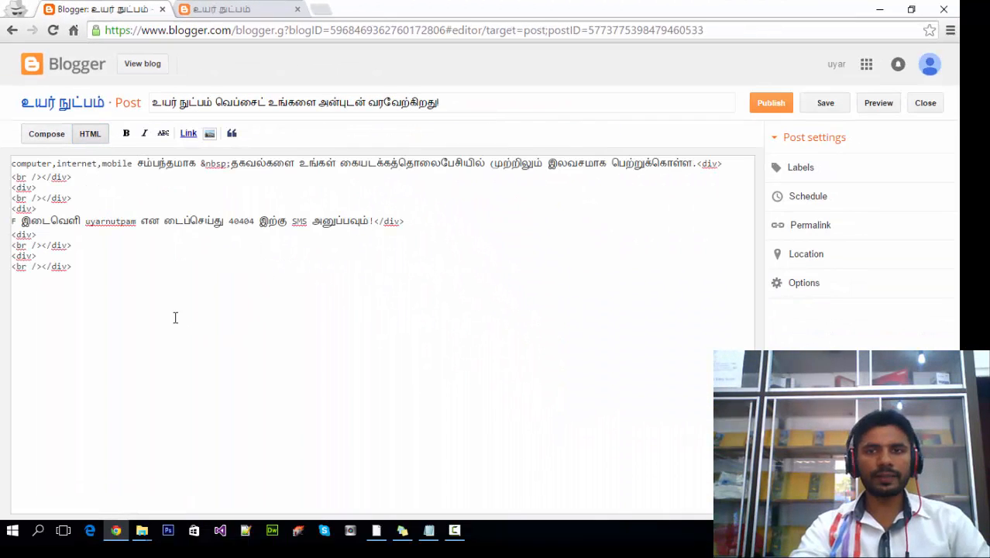
{"action": "left_click", "coordinate": [47, 133]}
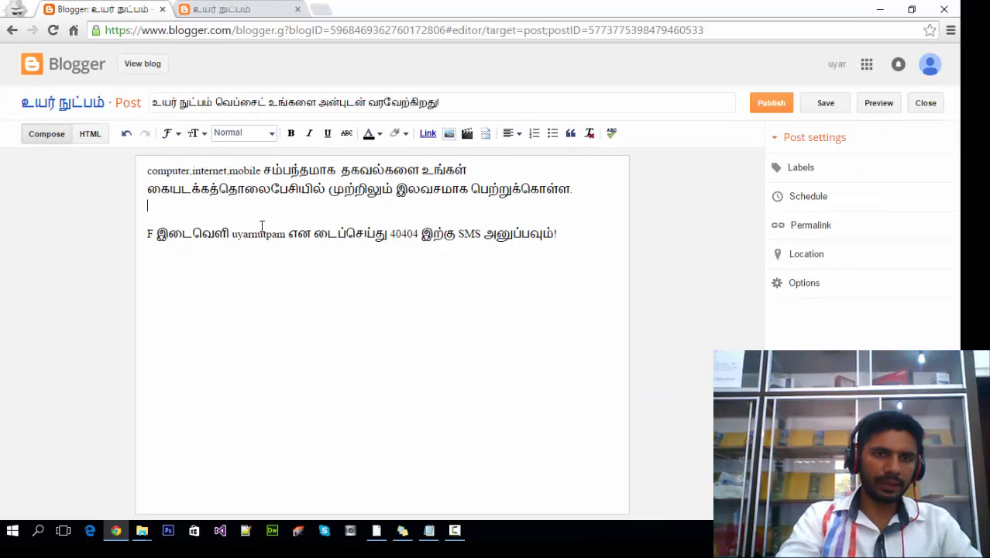
{"action": "left_click", "coordinate": [126, 137]}
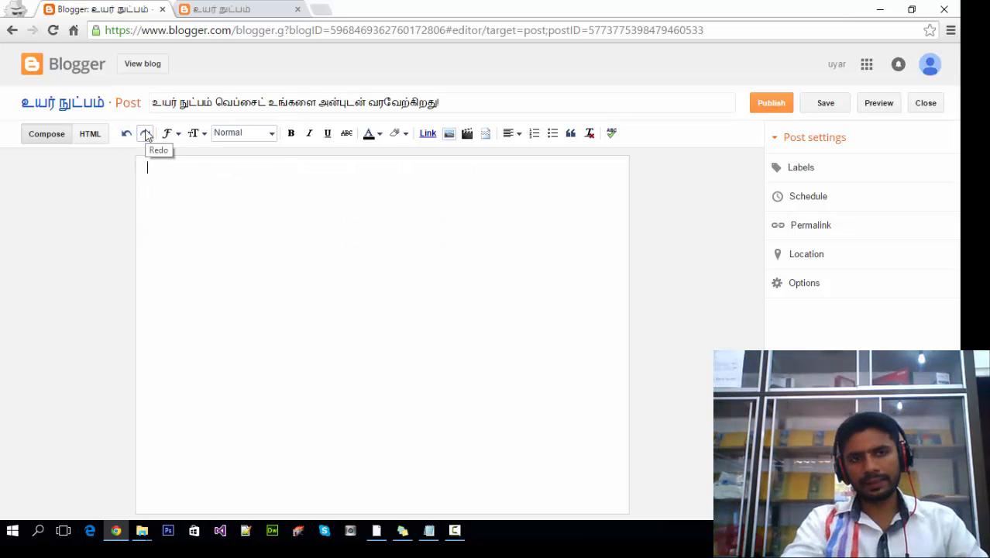
{"action": "left_click", "coordinate": [146, 135]}
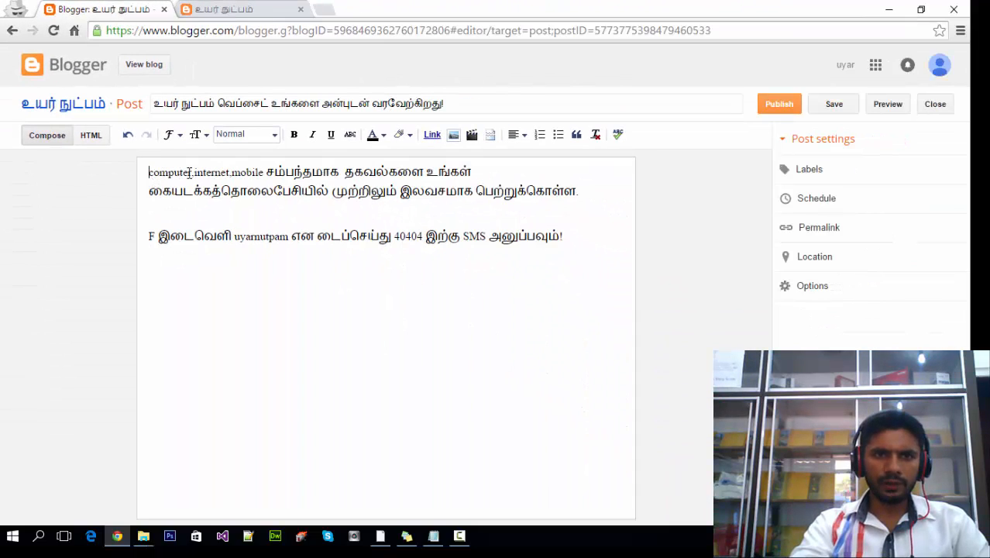
Set the font of the words "computer,internet,mobile" in the post's first line to Georgia.
{"action": "left_click_drag", "start_coordinate": [189, 172], "coordinate": [263, 172]}
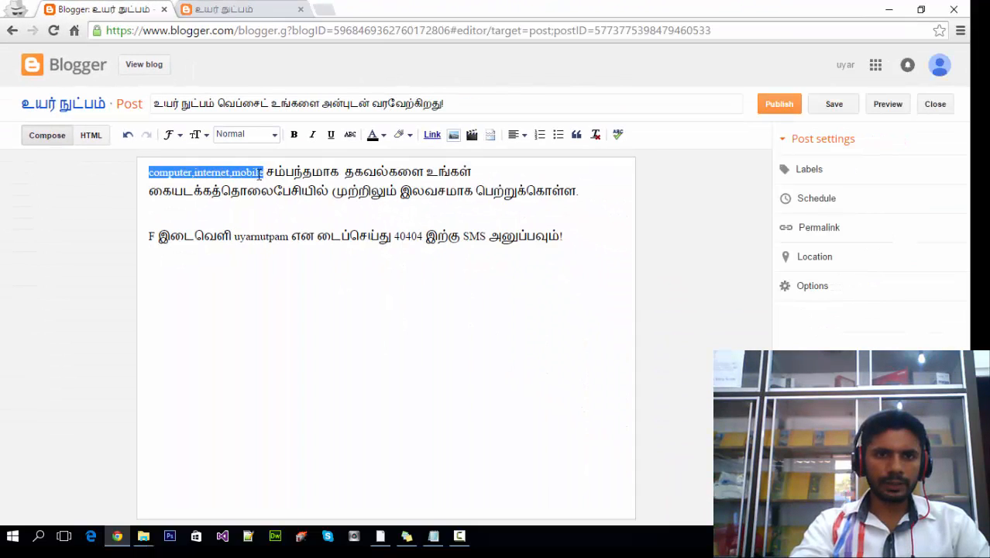
{"action": "left_click", "coordinate": [173, 135]}
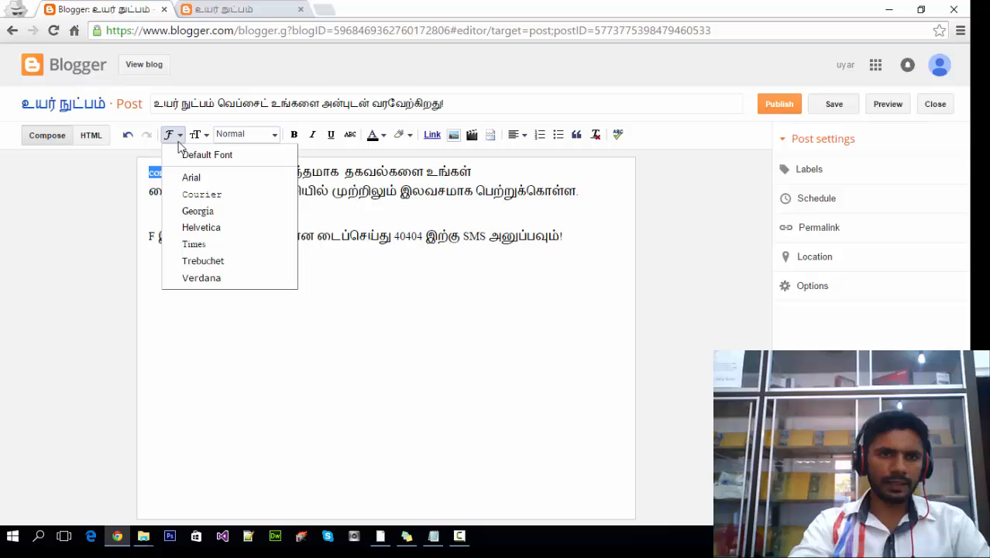
{"action": "left_click", "coordinate": [203, 227]}
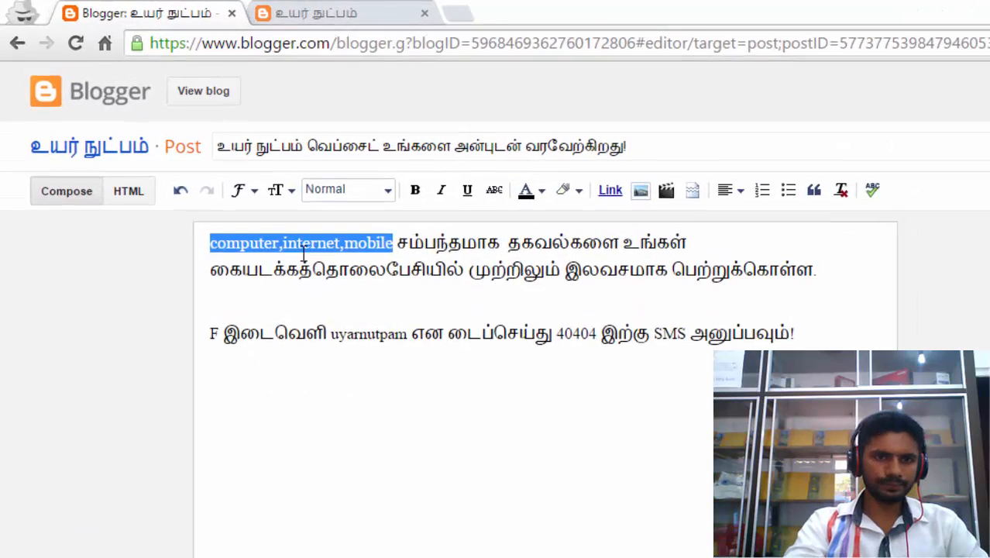
{"action": "left_click", "coordinate": [210, 172]}
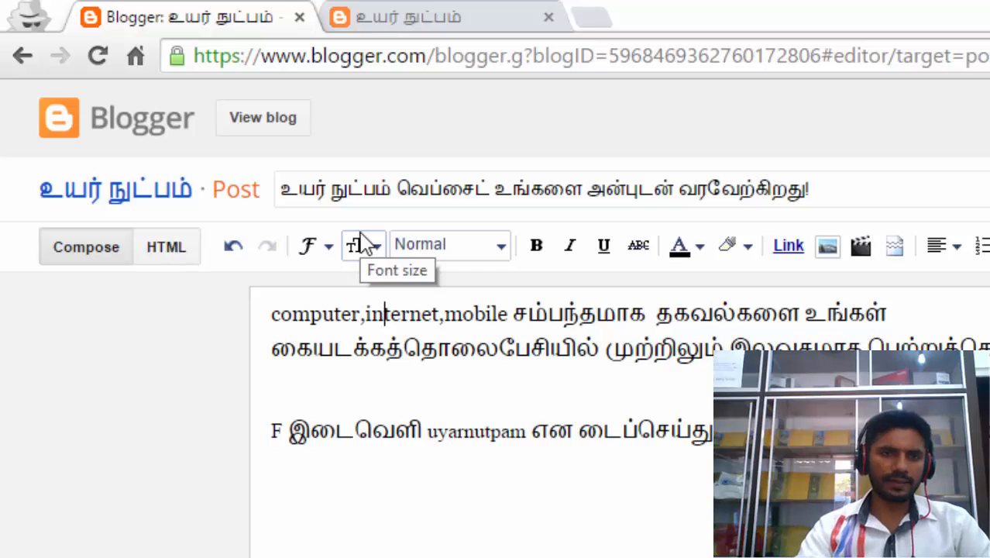
Set the text size of the words "computer,internet,mobile" in the first line to Large.
{"action": "left_click", "coordinate": [329, 315]}
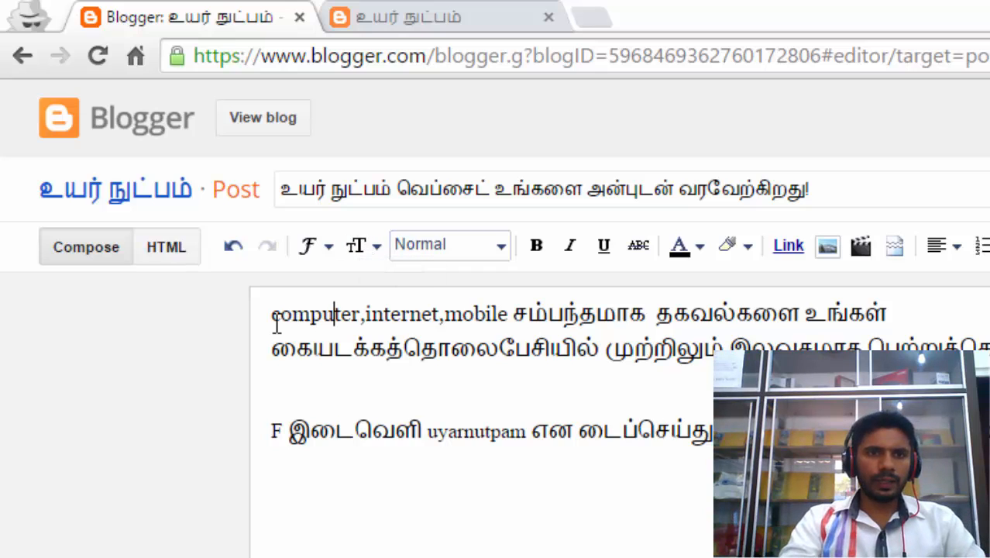
{"action": "left_click_drag", "start_coordinate": [271, 316], "coordinate": [511, 314]}
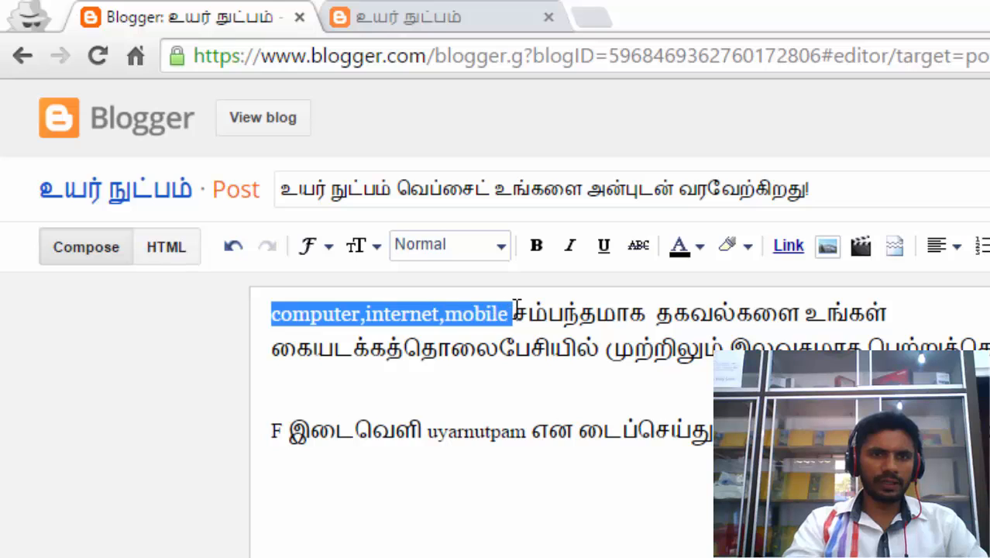
{"action": "left_click", "coordinate": [378, 248]}
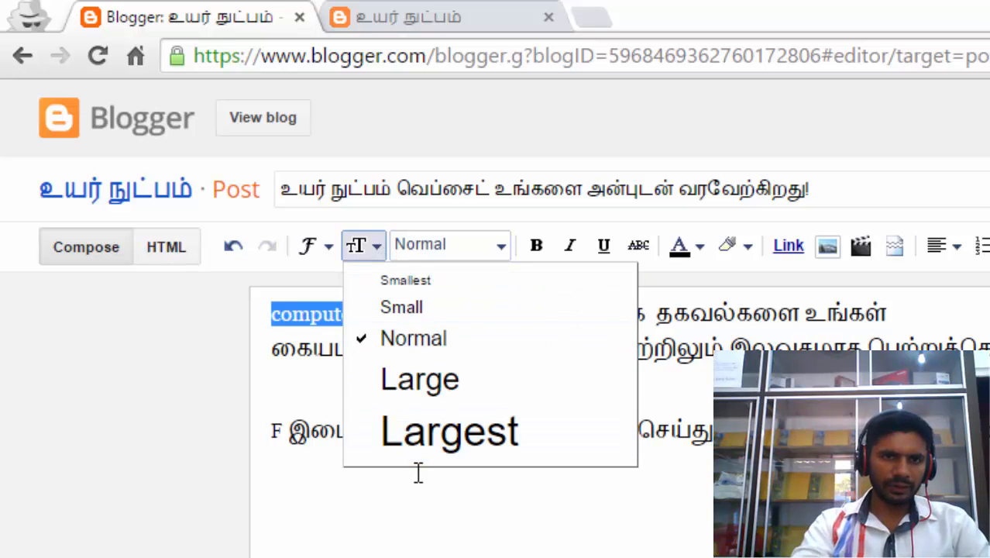
{"action": "left_click", "coordinate": [420, 379]}
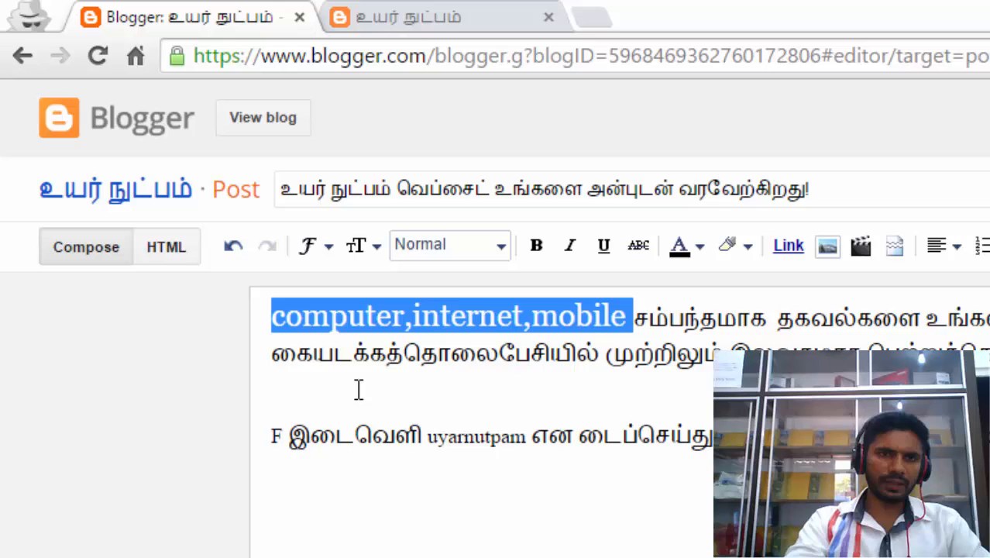
{"action": "left_click", "coordinate": [485, 339]}
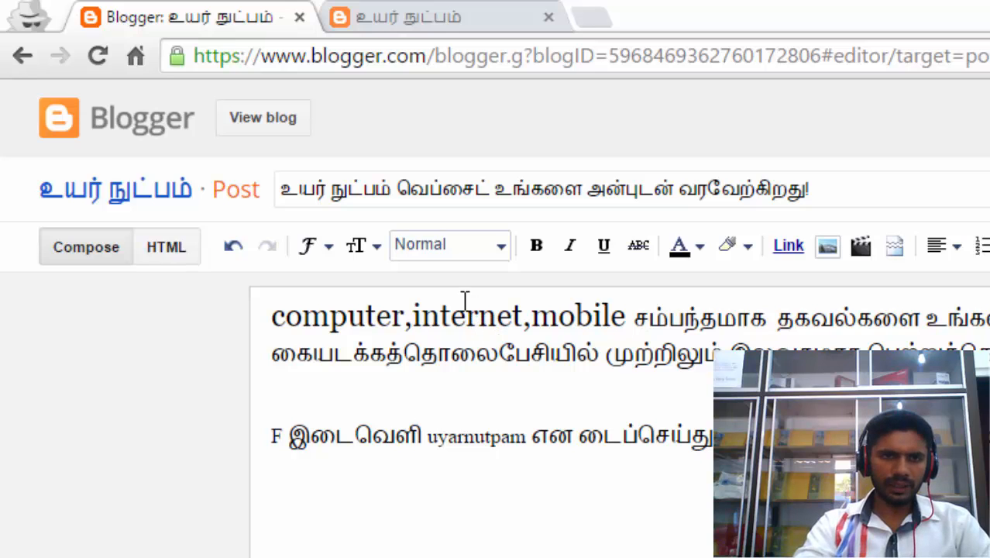
Try the Heading style on the paragraph containing "computer,internet,mobile", and set it back to Normal.
{"action": "left_click", "coordinate": [426, 245]}
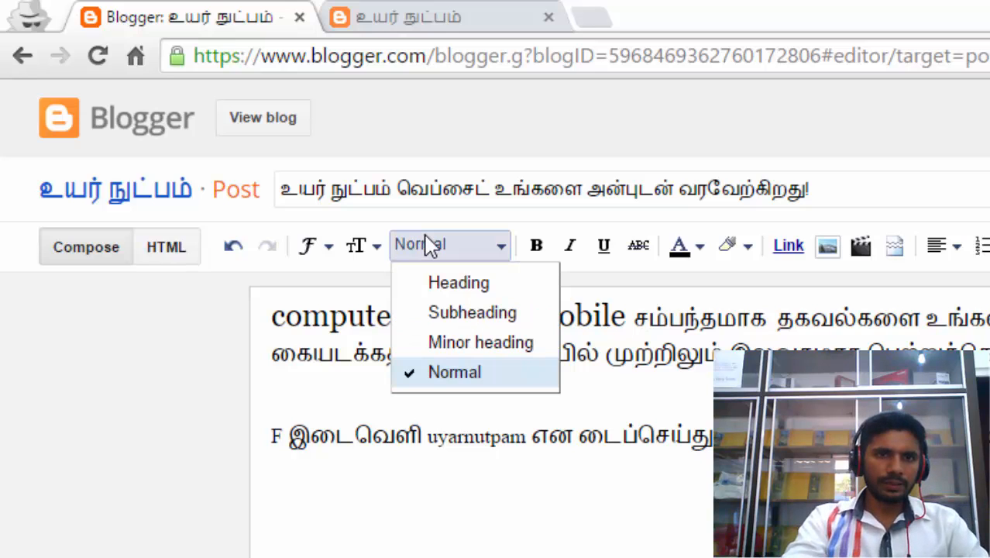
{"action": "left_click", "coordinate": [426, 245]}
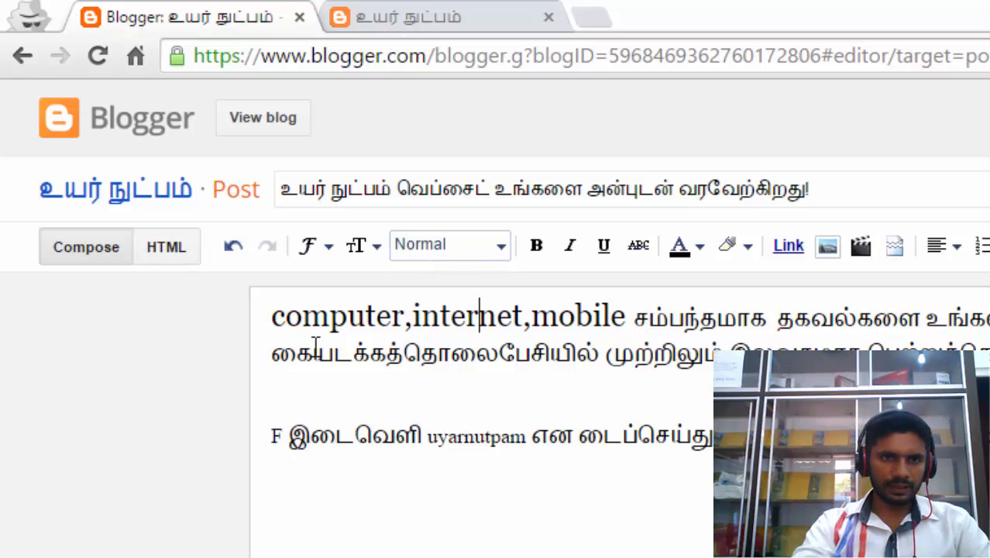
{"action": "left_click_drag", "start_coordinate": [273, 314], "coordinate": [629, 317]}
{"action": "left_click", "coordinate": [447, 254]}
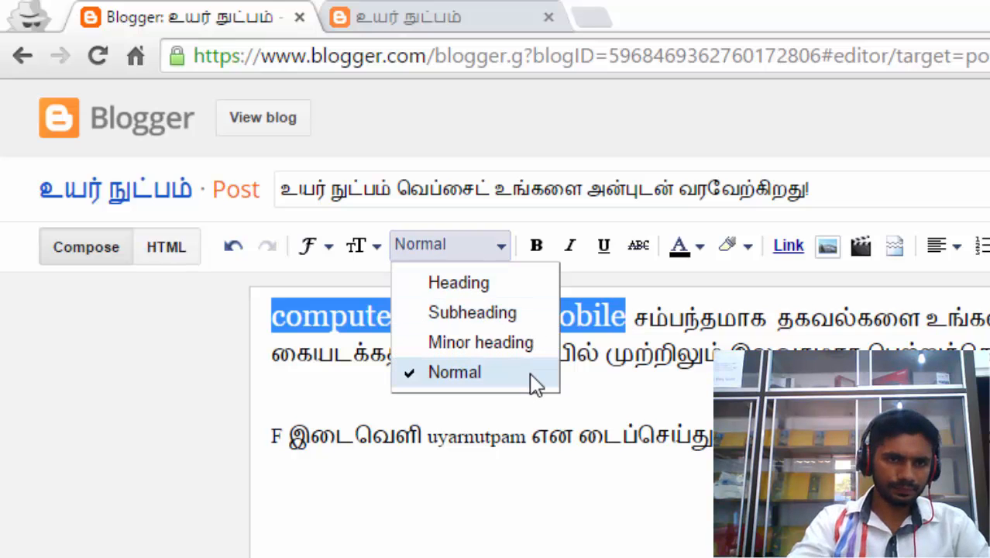
{"action": "left_click", "coordinate": [521, 285]}
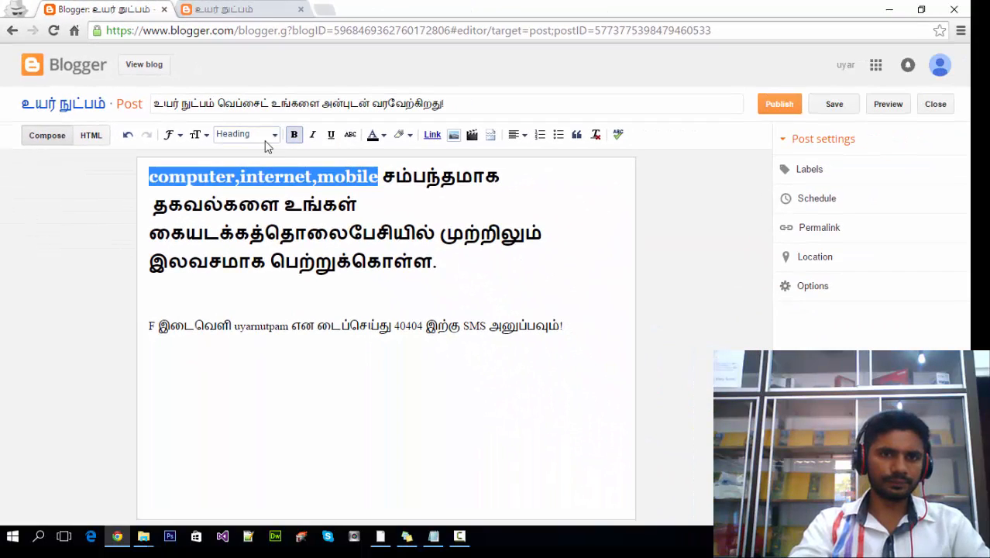
{"action": "left_click", "coordinate": [346, 180]}
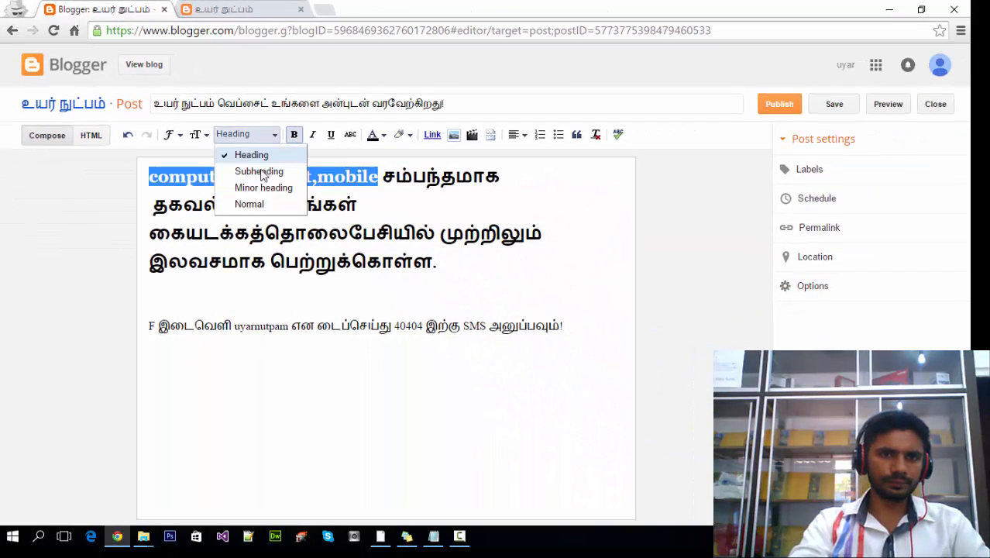
{"action": "left_click", "coordinate": [348, 273]}
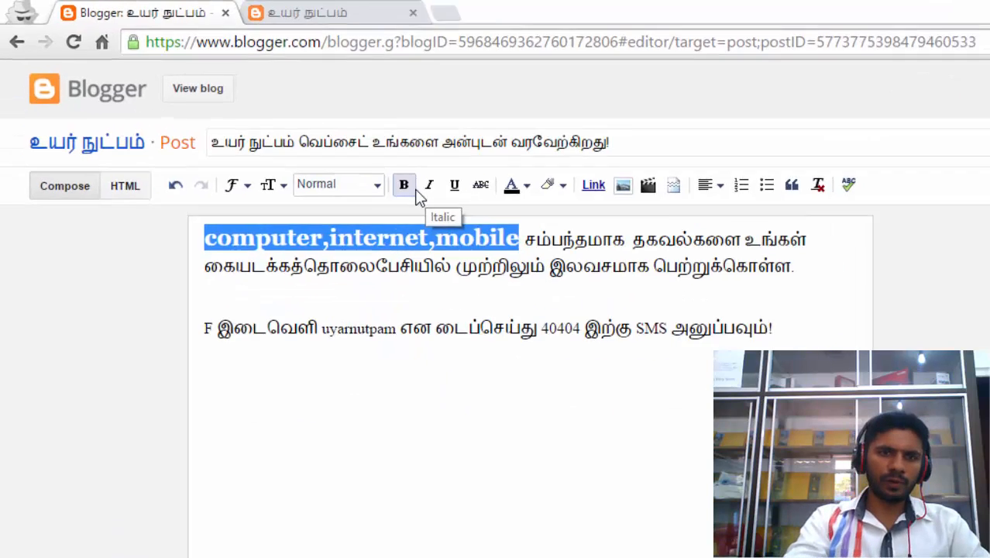
Make the words "computer,internet,mobile" in the first line bold, italic and underlined.
{"action": "left_click", "coordinate": [299, 137]}
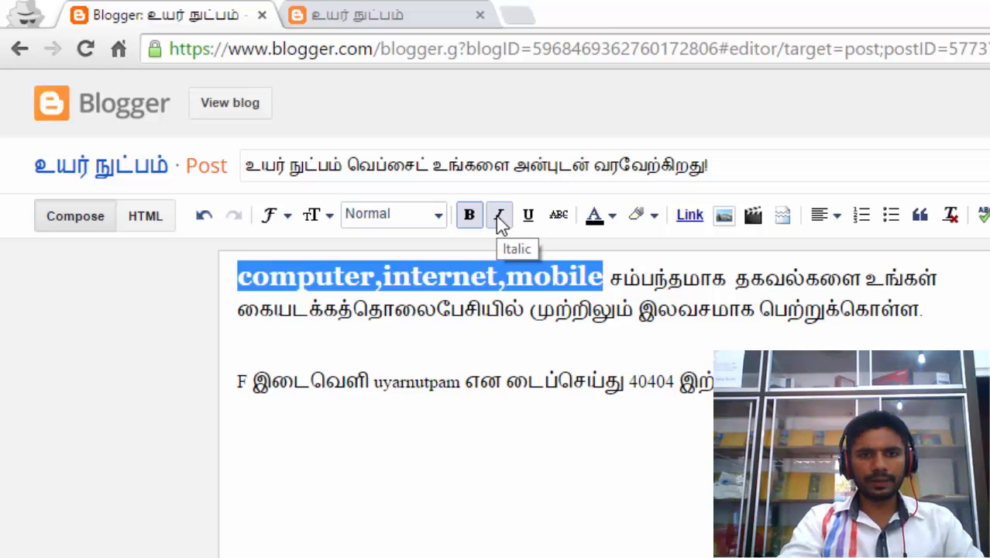
{"action": "left_click", "coordinate": [499, 219]}
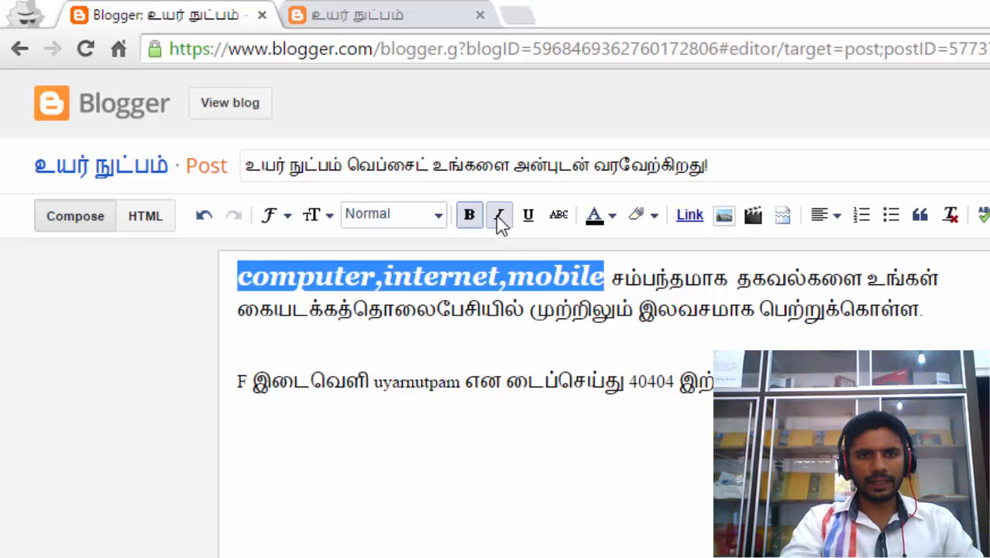
{"action": "left_click", "coordinate": [538, 221]}
{"action": "left_click", "coordinate": [530, 309]}
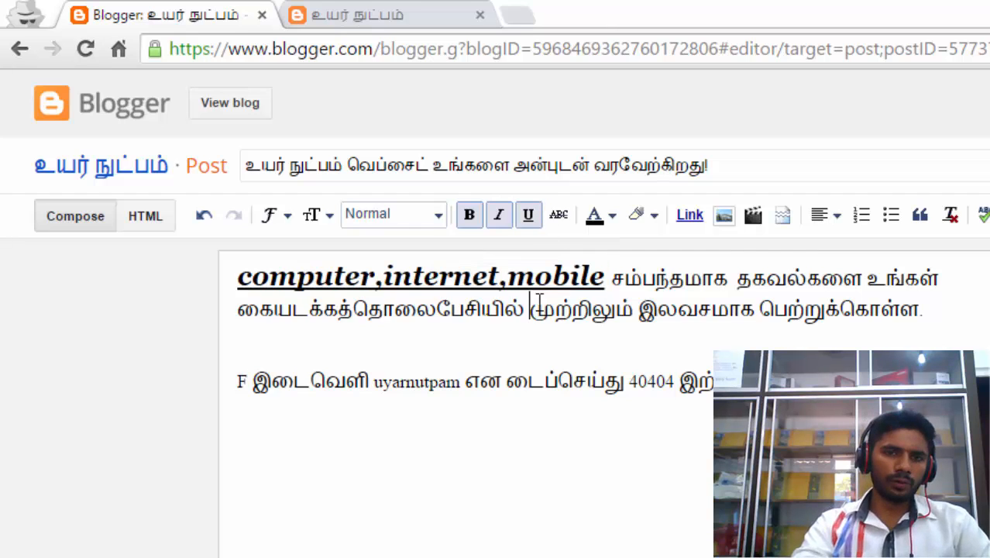
Remove the bold from the words "computer,internet,mobile" in the first line and apply it again.
{"action": "left_click_drag", "start_coordinate": [609, 277], "coordinate": [233, 282]}
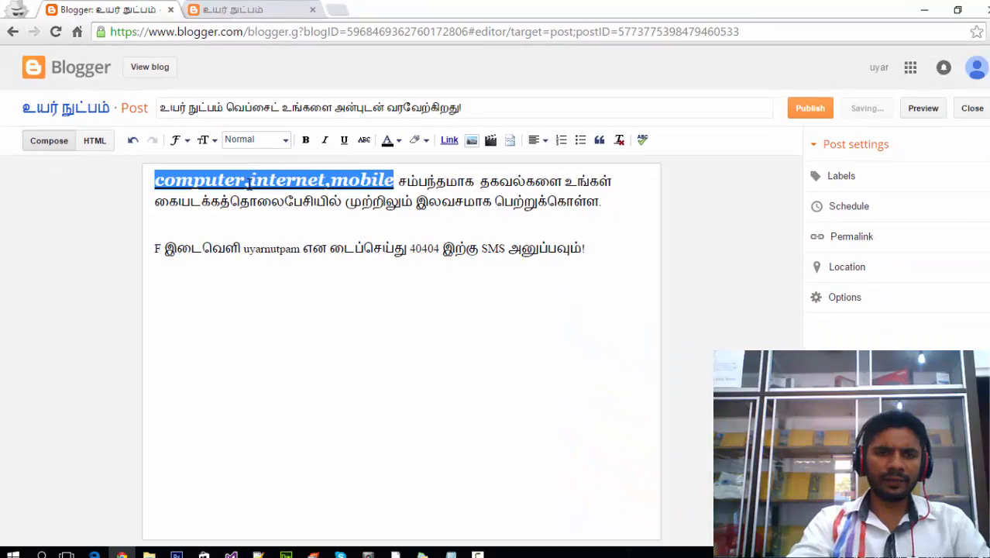
{"action": "left_click", "coordinate": [306, 143]}
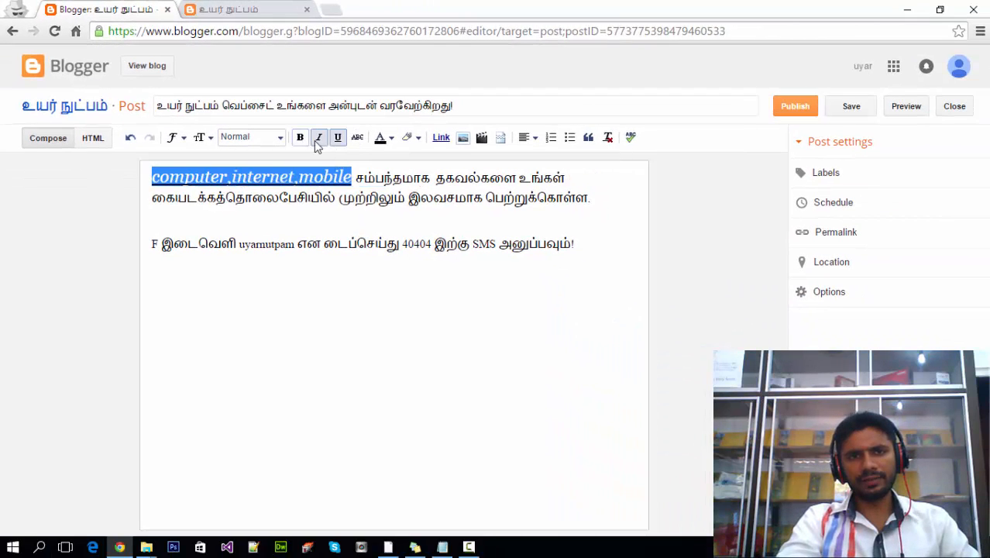
{"action": "left_click", "coordinate": [305, 143]}
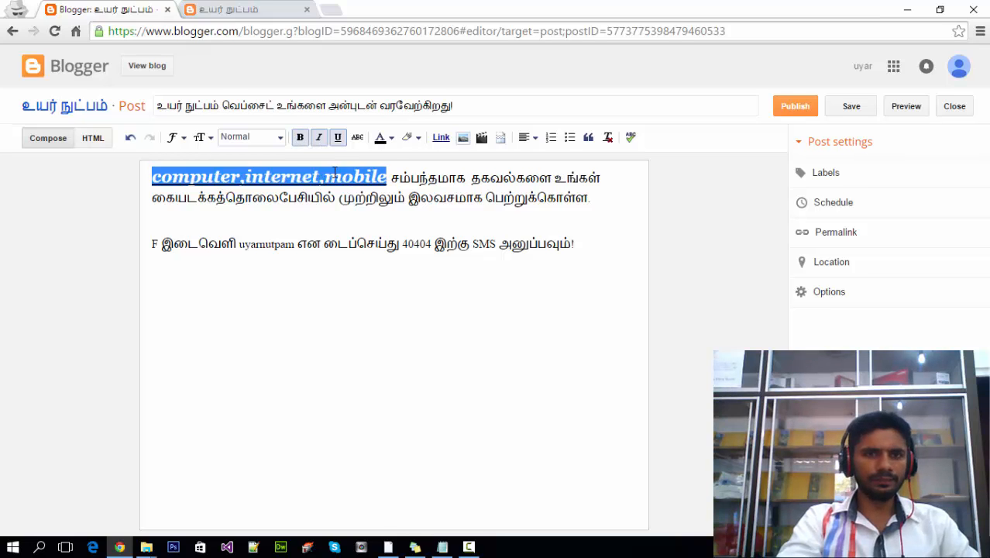
Strike through the words "computer,internet,mobile" in the first line and set their text colour to red.
{"action": "left_click_drag", "start_coordinate": [387, 177], "coordinate": [152, 178]}
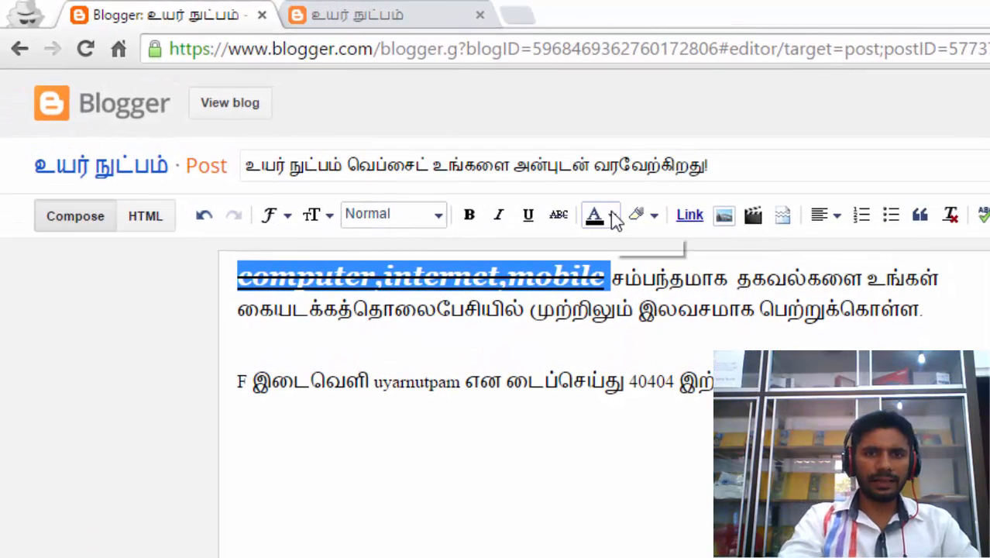
{"action": "left_click", "coordinate": [612, 215]}
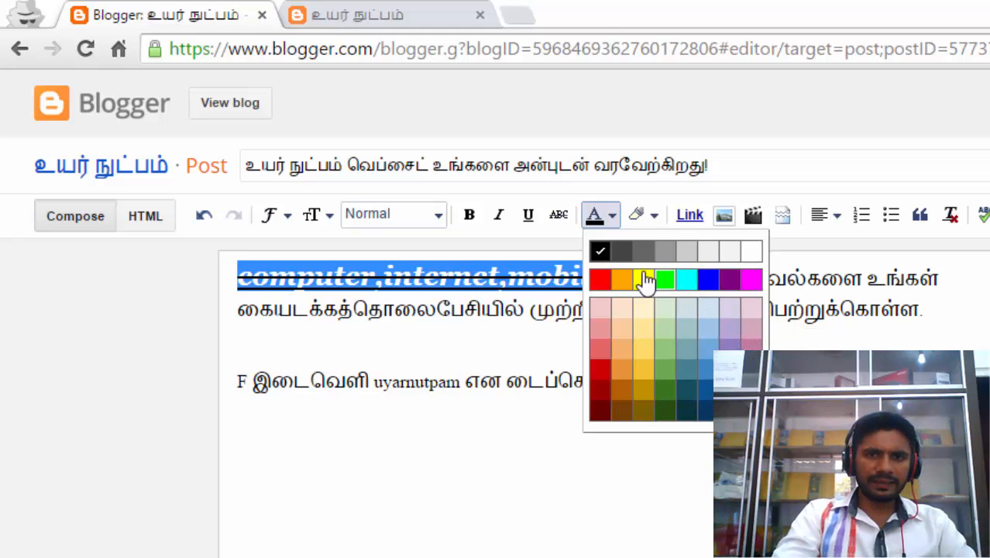
{"action": "left_click", "coordinate": [598, 279]}
{"action": "left_click", "coordinate": [557, 318]}
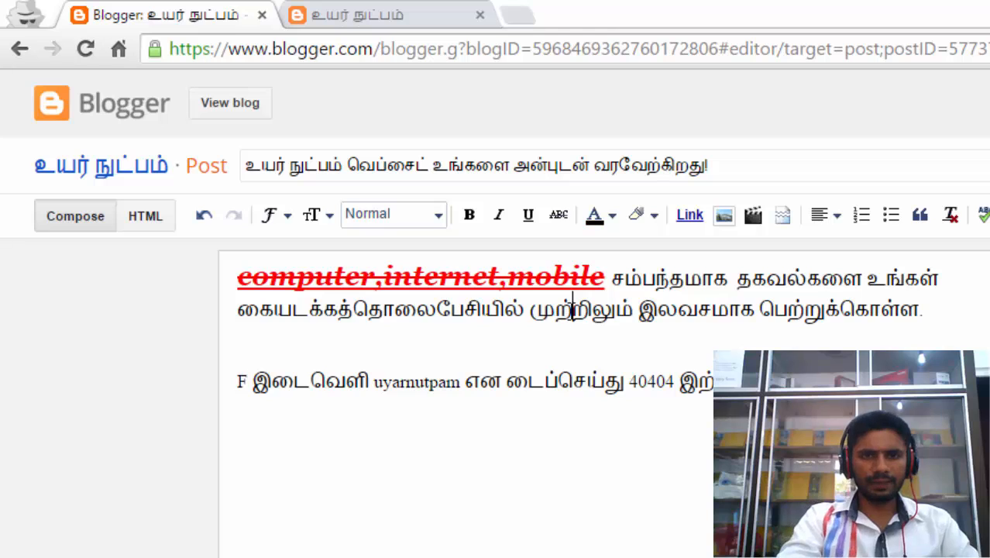
Give the words "computer,internet,mobile" in the first line a black text background colour.
{"action": "left_click_drag", "start_coordinate": [610, 289], "coordinate": [232, 292]}
{"action": "left_click", "coordinate": [510, 300]}
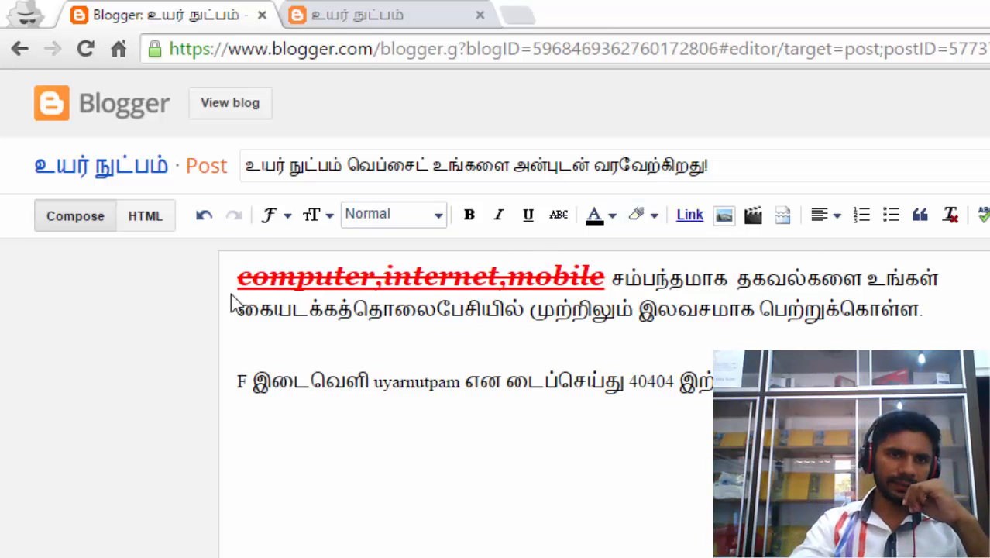
{"action": "left_click_drag", "start_coordinate": [241, 278], "coordinate": [610, 276]}
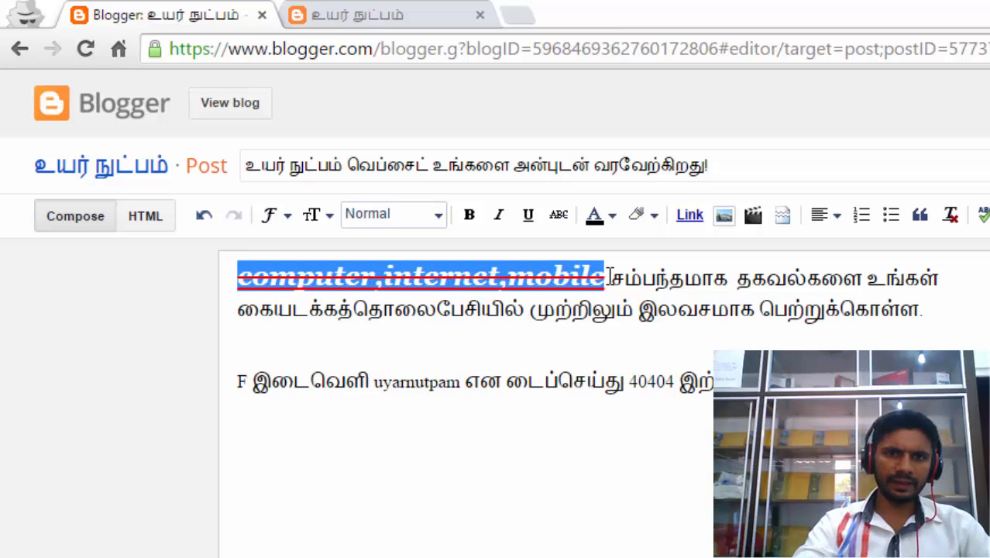
{"action": "left_click", "coordinate": [654, 217]}
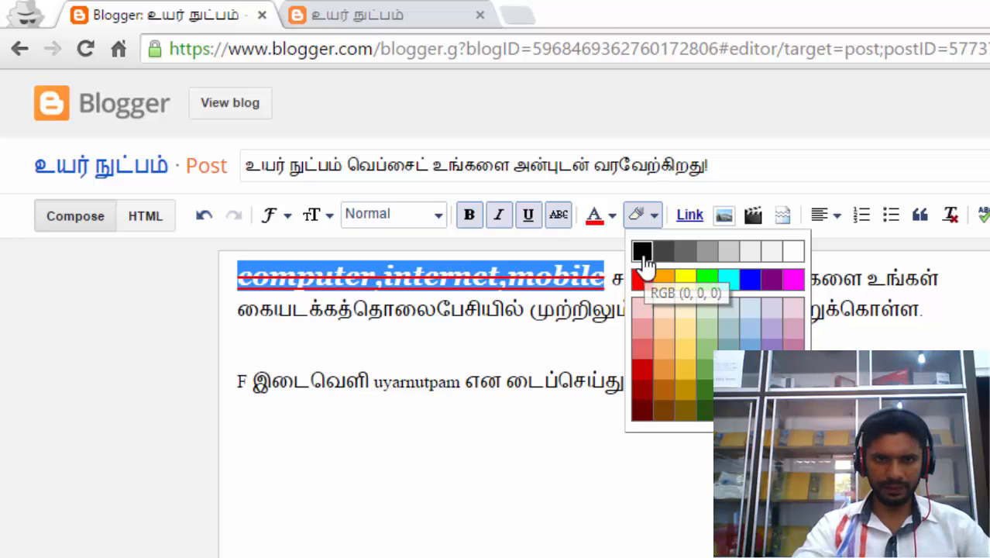
{"action": "left_click", "coordinate": [643, 257]}
{"action": "left_click", "coordinate": [616, 298]}
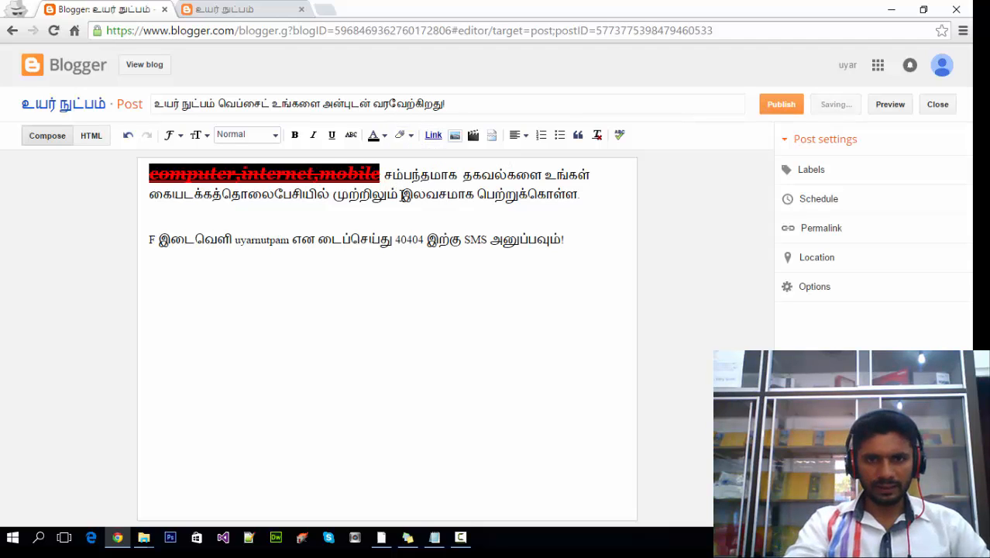
{"action": "left_click_drag", "start_coordinate": [401, 194], "coordinate": [476, 195]}
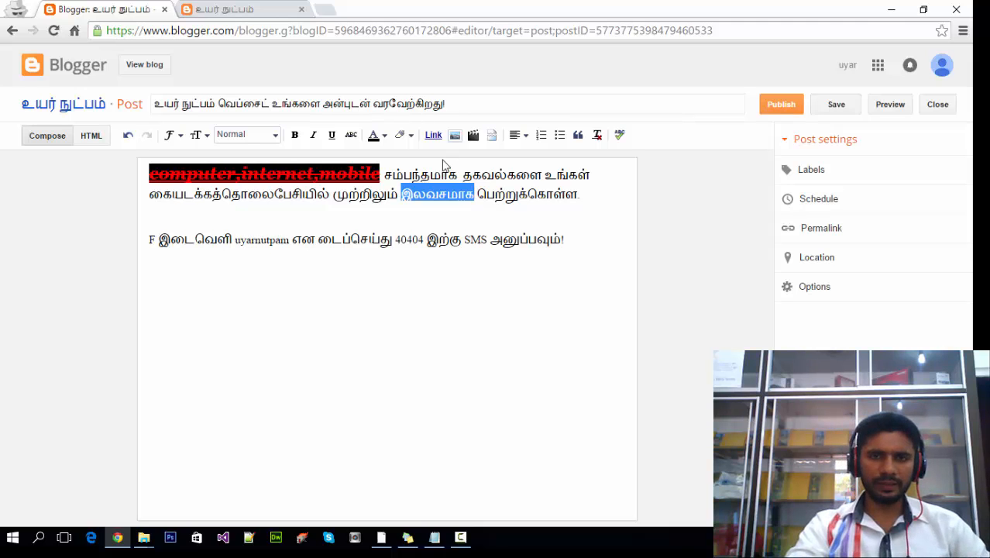
{"action": "left_click", "coordinate": [434, 137]}
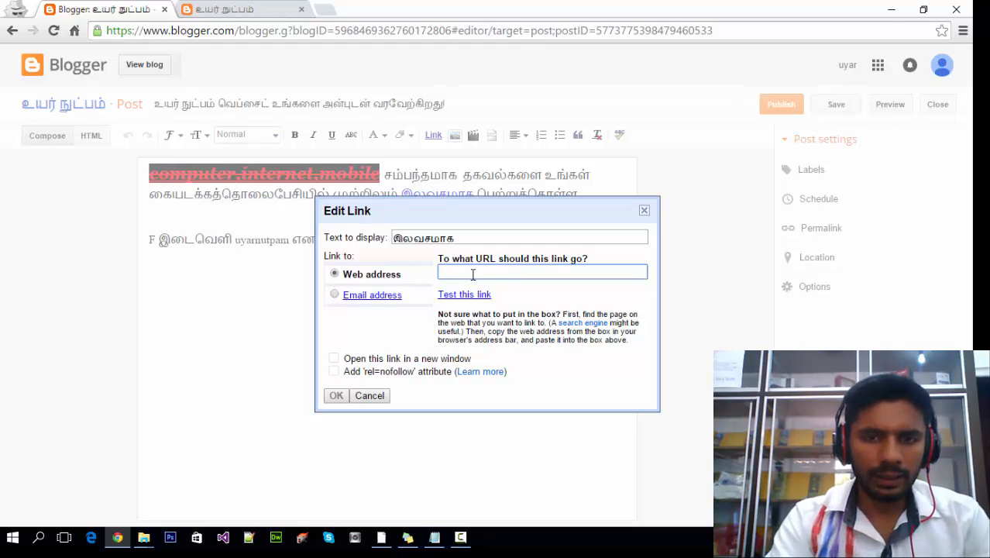
{"action": "type", "text": "http://google.com"}
{"action": "left_click", "coordinate": [456, 295]}
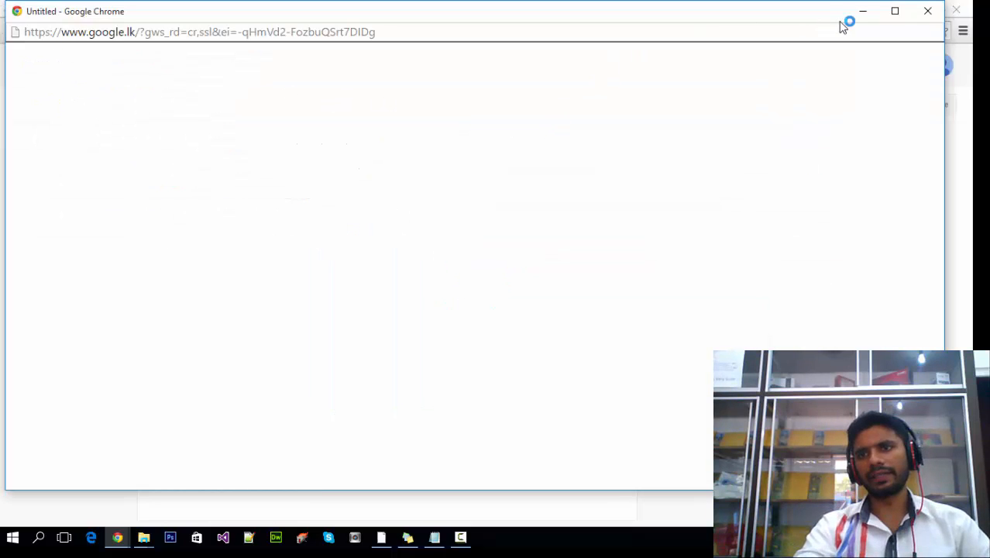
{"action": "left_click", "coordinate": [926, 11]}
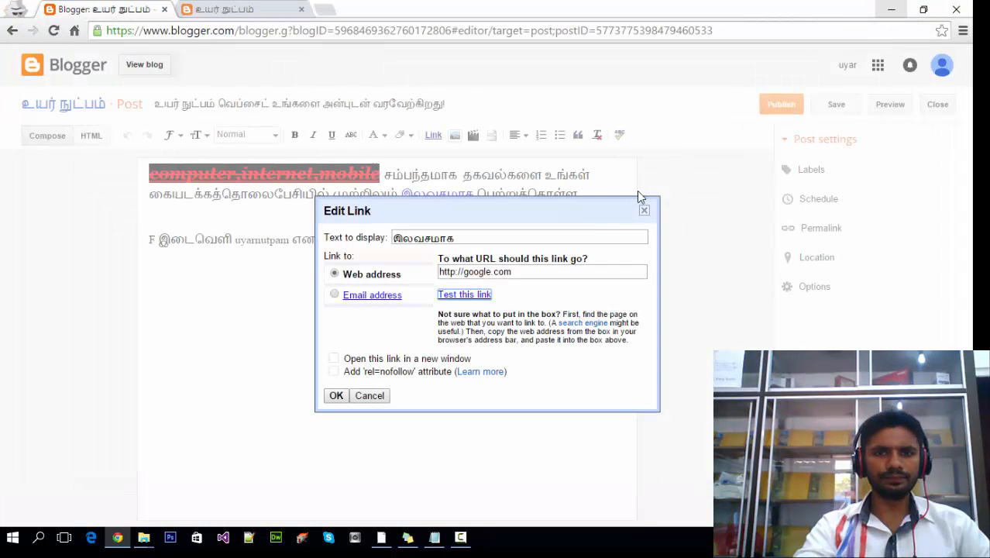
Look at the email address option for the link, return to the web address option and apply the link.
{"action": "left_click", "coordinate": [379, 295]}
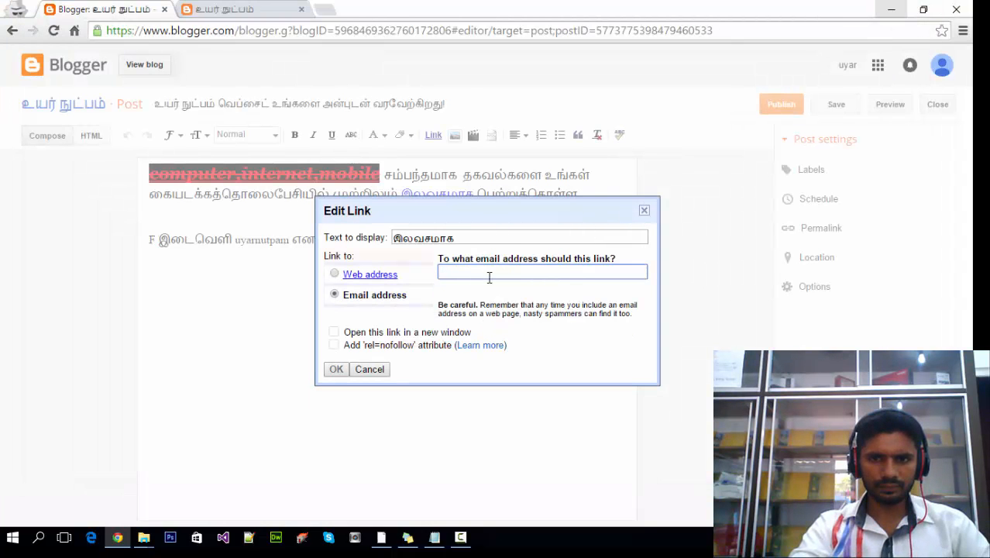
{"action": "left_click", "coordinate": [338, 273]}
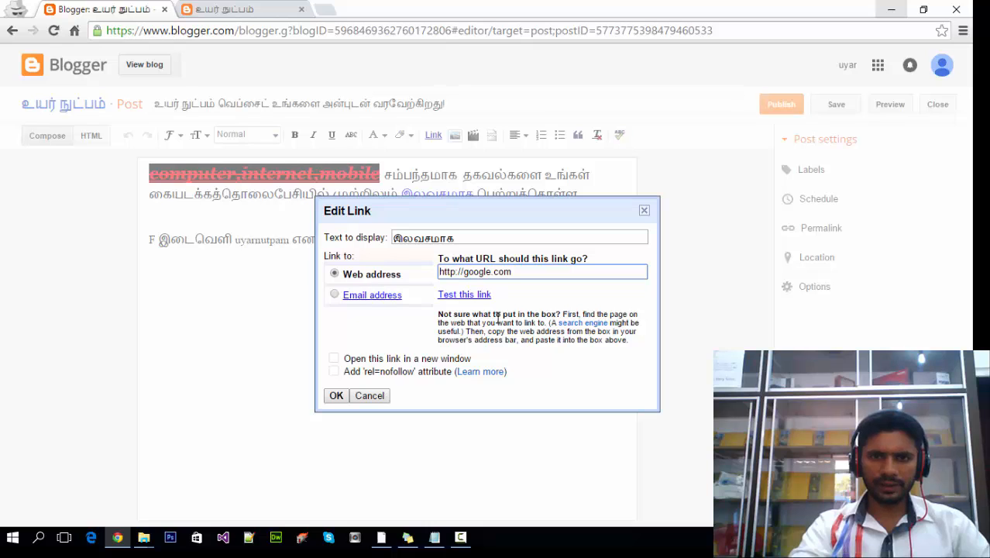
{"action": "left_click", "coordinate": [336, 395]}
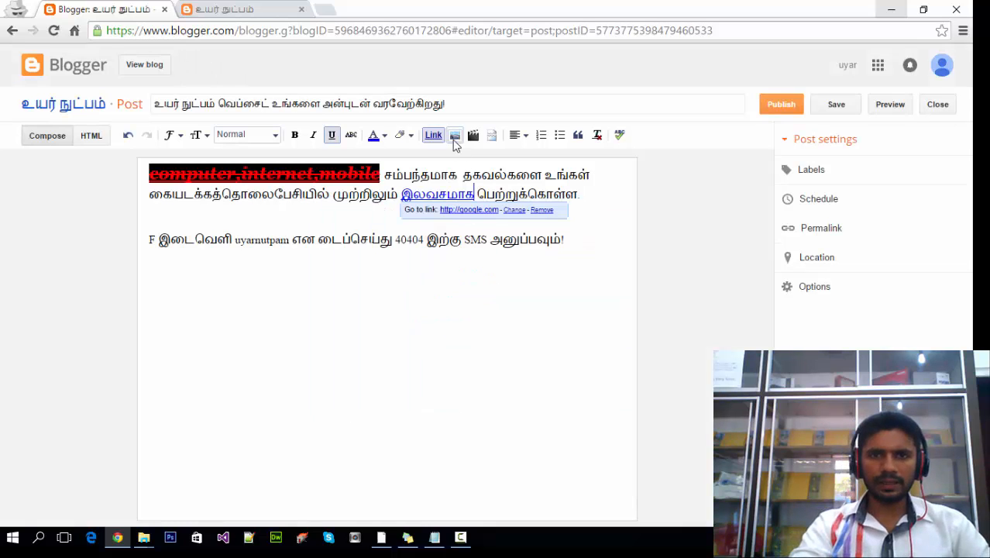
Upload the image uyarnutpam from the Pictures folder and insert it on the empty line between the two paragraphs.
{"action": "left_click", "coordinate": [259, 224]}
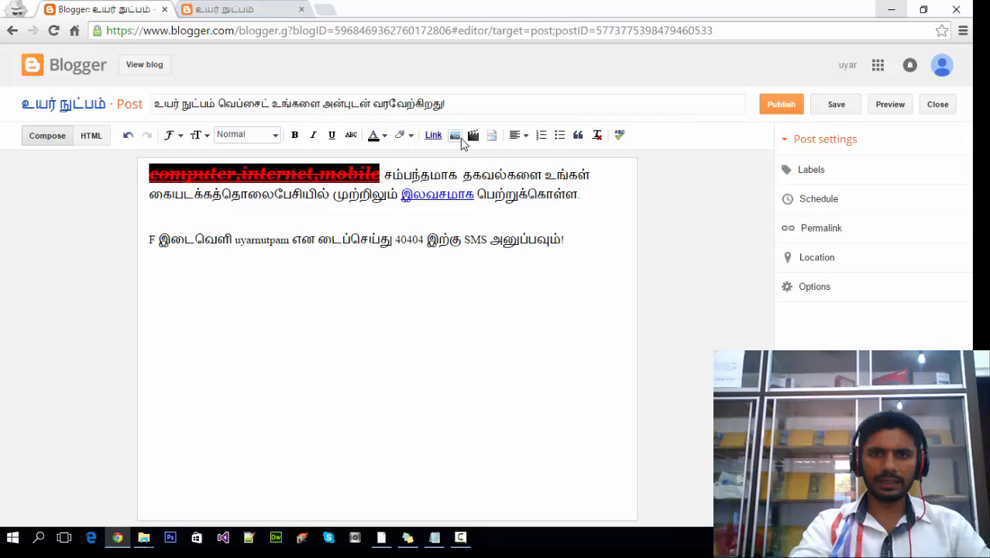
{"action": "left_click", "coordinate": [455, 136]}
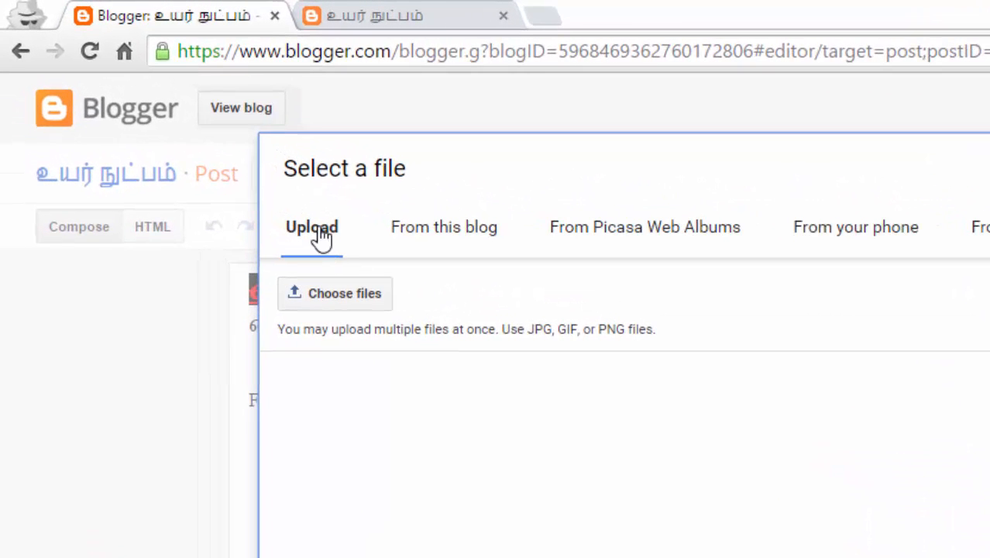
{"action": "left_click", "coordinate": [457, 232]}
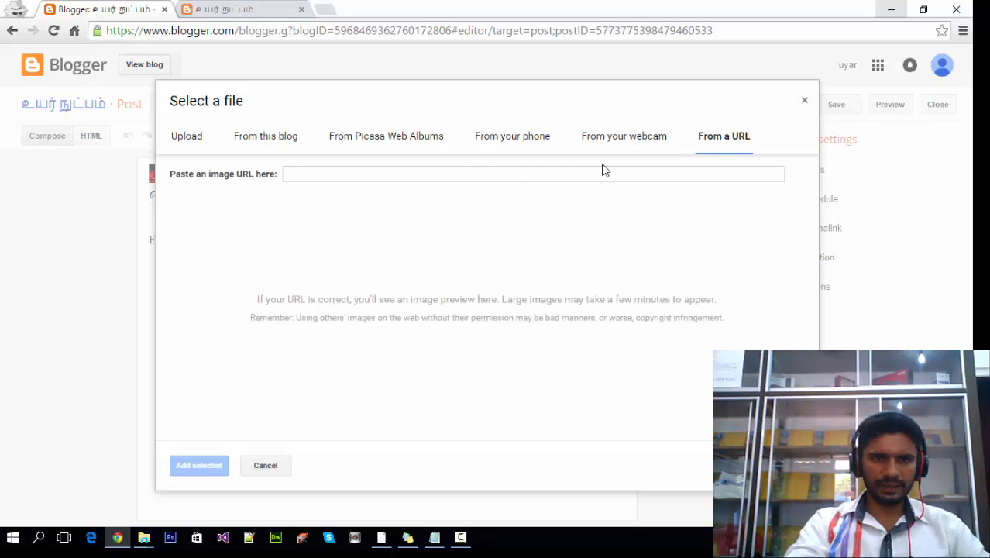
{"action": "left_click", "coordinate": [195, 144]}
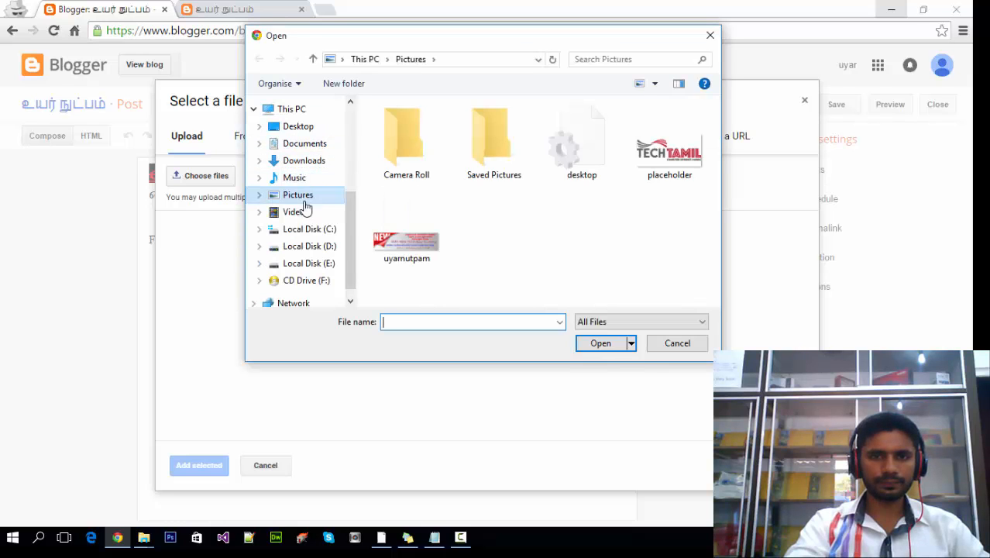
{"action": "left_click", "coordinate": [305, 195]}
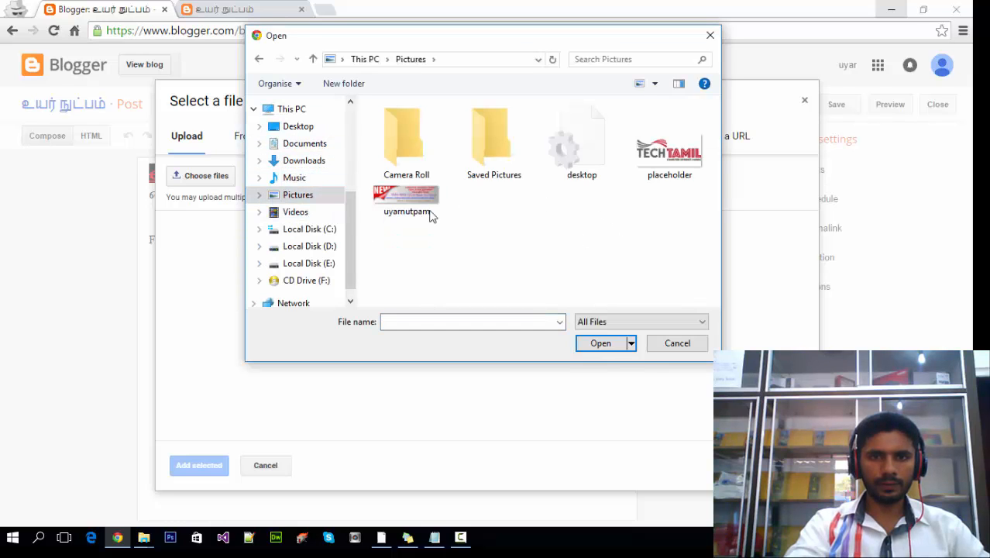
{"action": "double_click", "coordinate": [433, 217]}
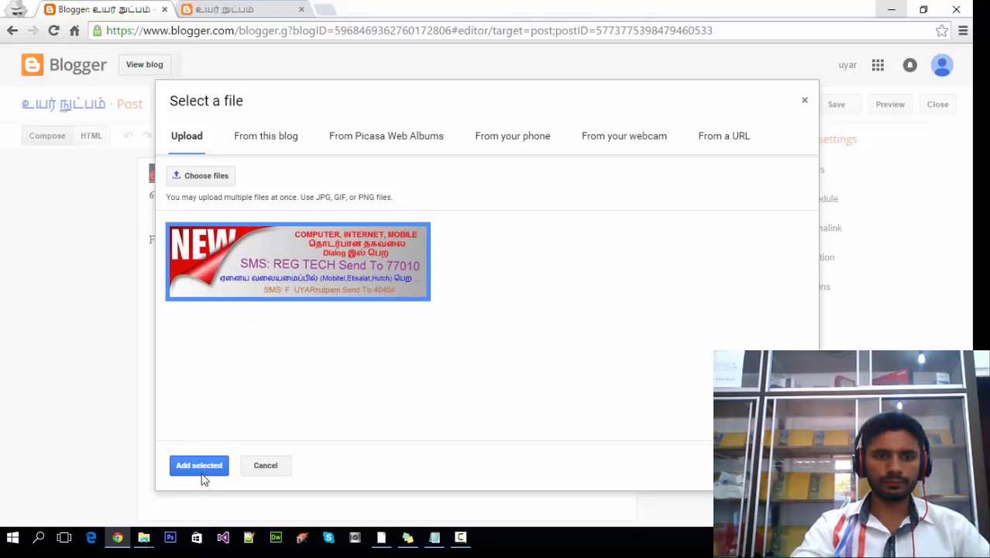
{"action": "left_click", "coordinate": [203, 469]}
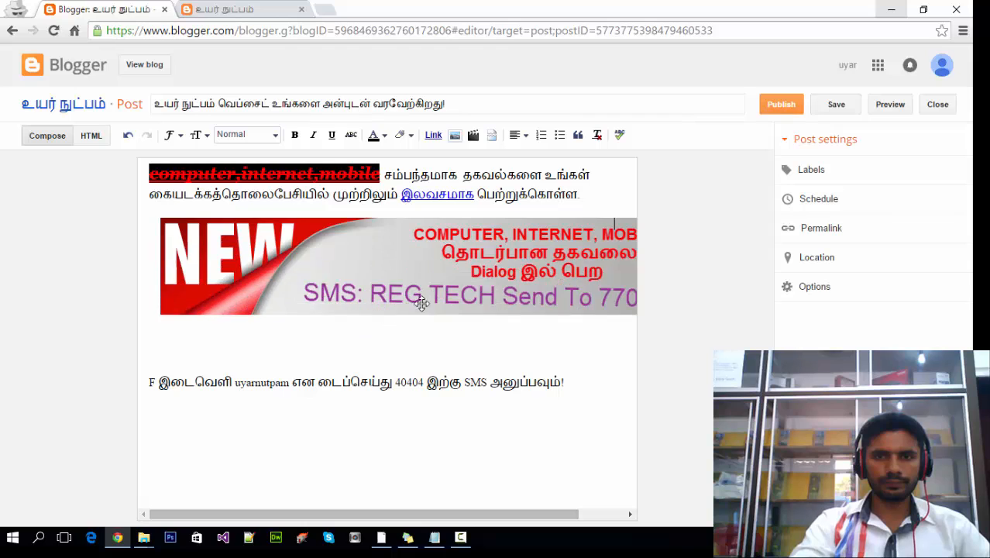
Try the Small and Medium sizes on the inserted banner image and set it to X-Large.
{"action": "left_click", "coordinate": [407, 256]}
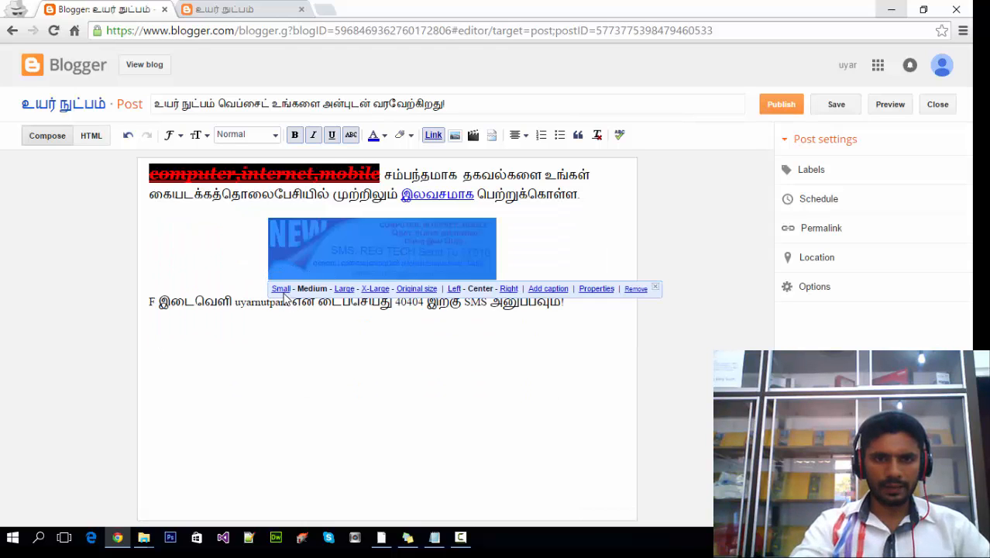
{"action": "left_click", "coordinate": [282, 289]}
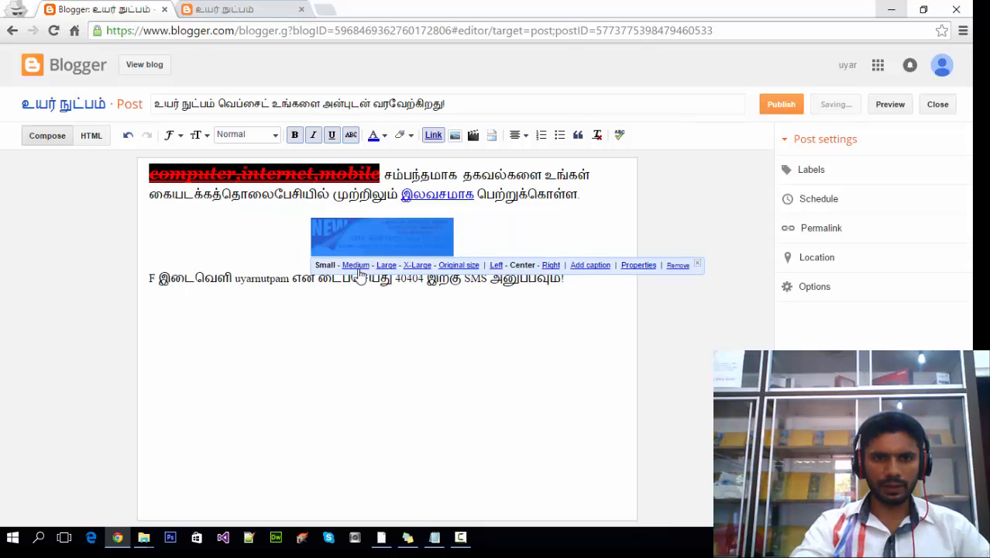
{"action": "left_click", "coordinate": [356, 266]}
{"action": "left_click", "coordinate": [375, 288]}
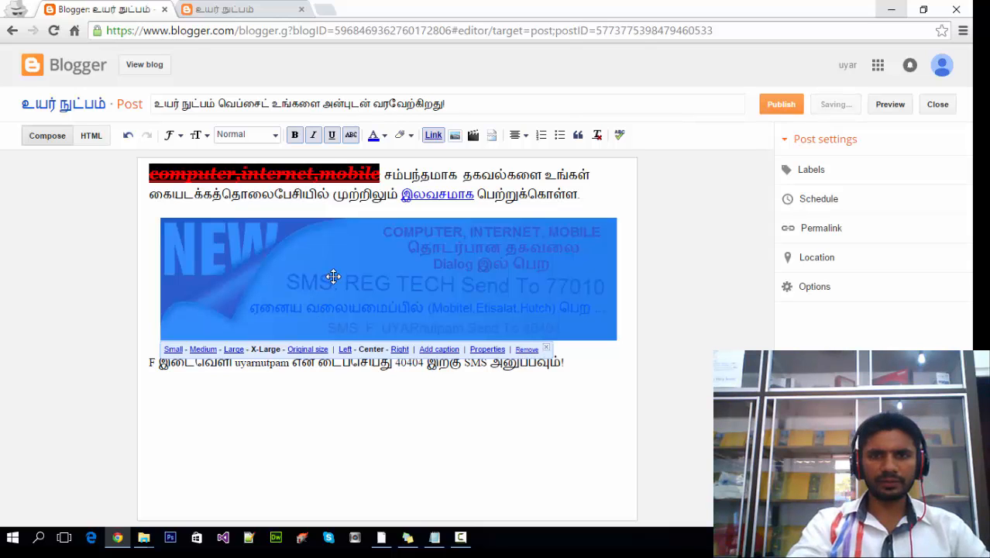
{"action": "left_click", "coordinate": [505, 194]}
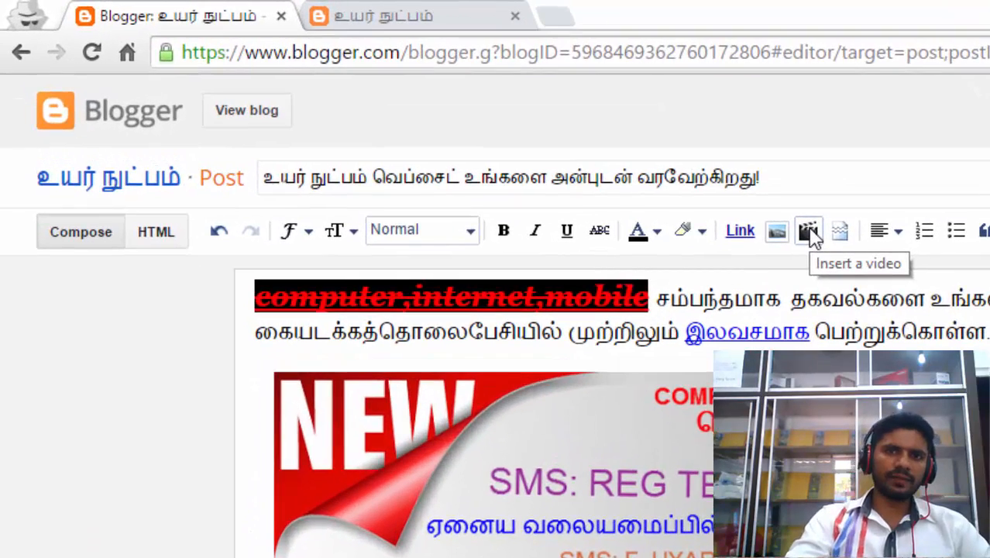
Start inserting a video into the post and search YouTube for "techtamilmeadia".
{"action": "left_click", "coordinate": [808, 230]}
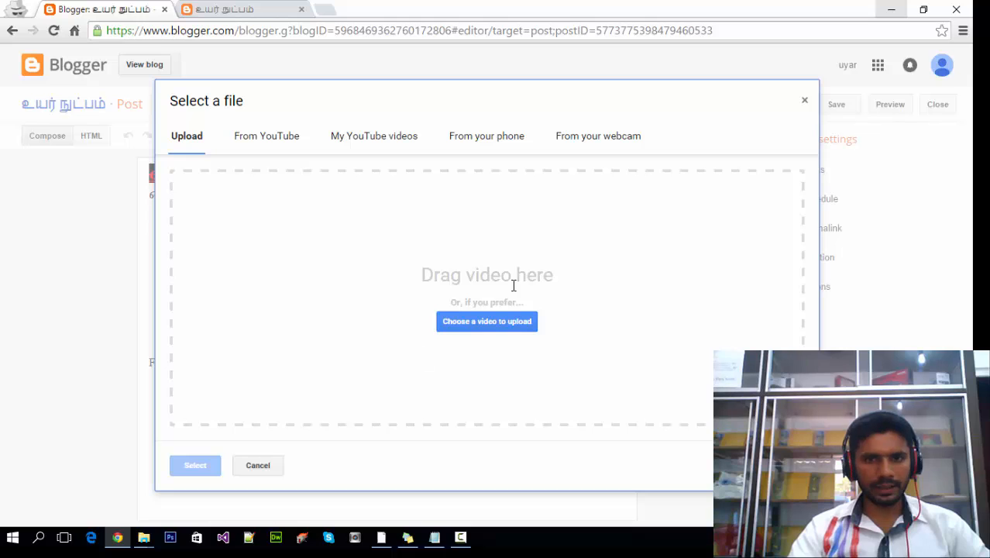
{"action": "left_click", "coordinate": [282, 147]}
{"action": "left_click", "coordinate": [298, 185]}
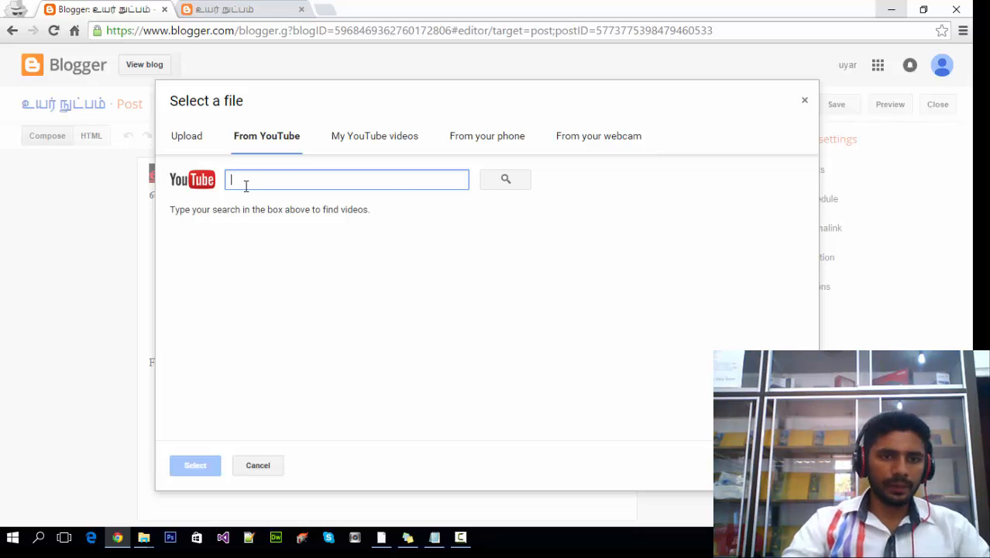
{"action": "type", "text": "techta"}
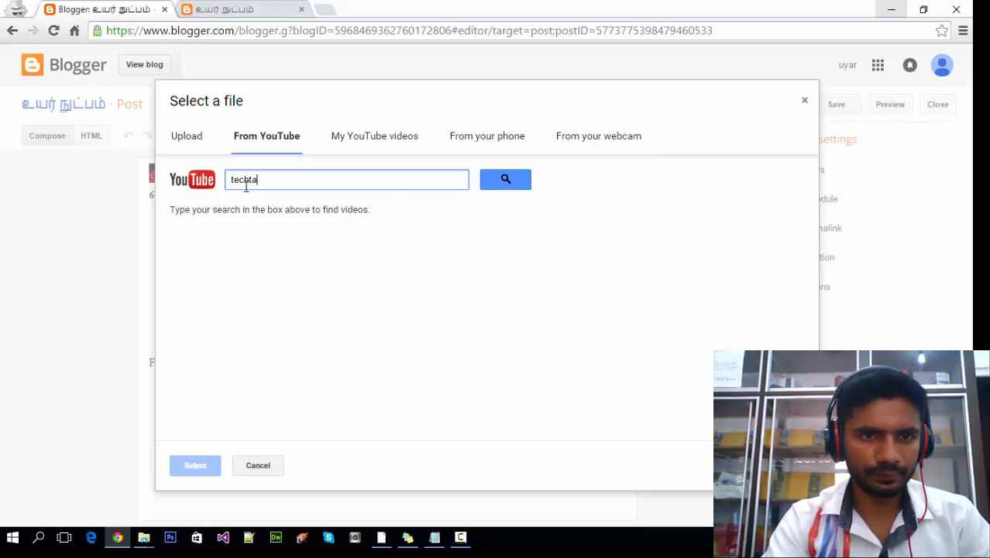
{"action": "type", "text": "milme"}
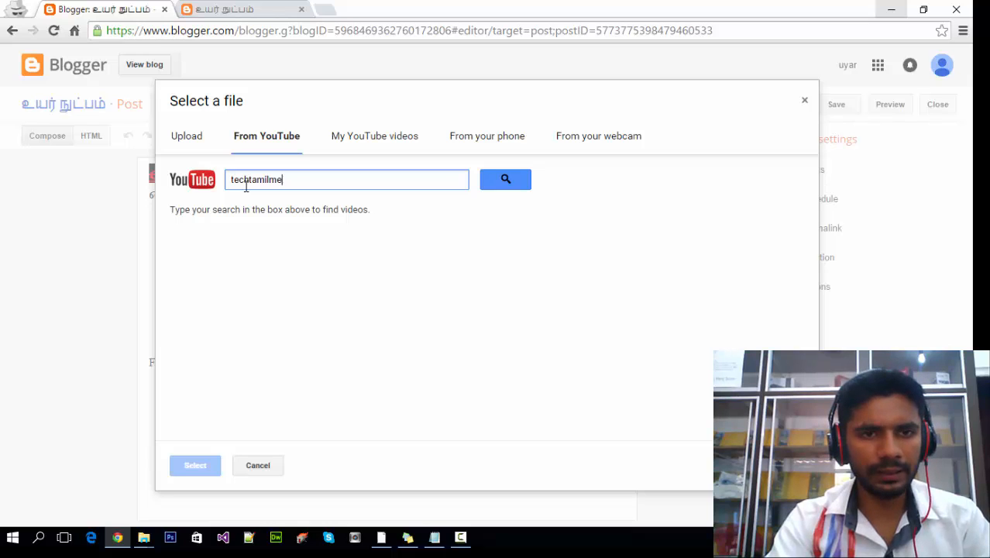
{"action": "type", "text": "adia"}
{"action": "key", "text": "Return"}
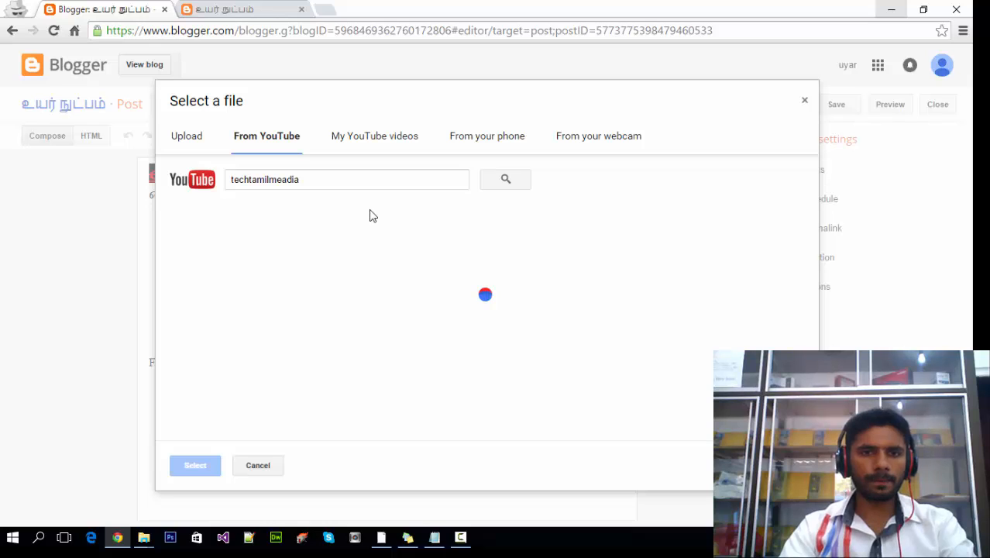
Choose the 39-second Tech Tamil video from the YouTube results and insert it below the last paragraph.
{"action": "scroll", "coordinate": [405, 270], "scroll_direction": "down", "scroll_amount": 2}
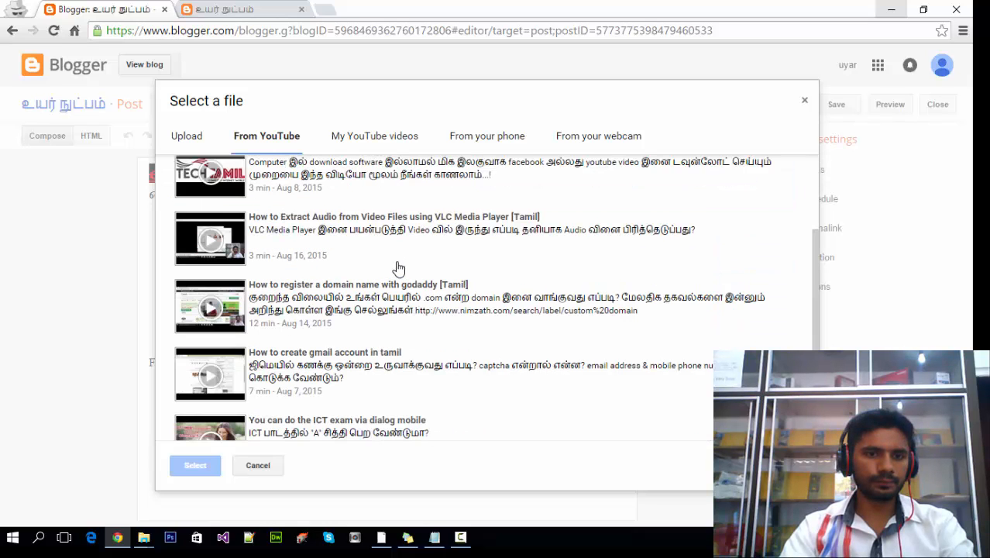
{"action": "scroll", "coordinate": [431, 334], "scroll_direction": "down", "scroll_amount": 2}
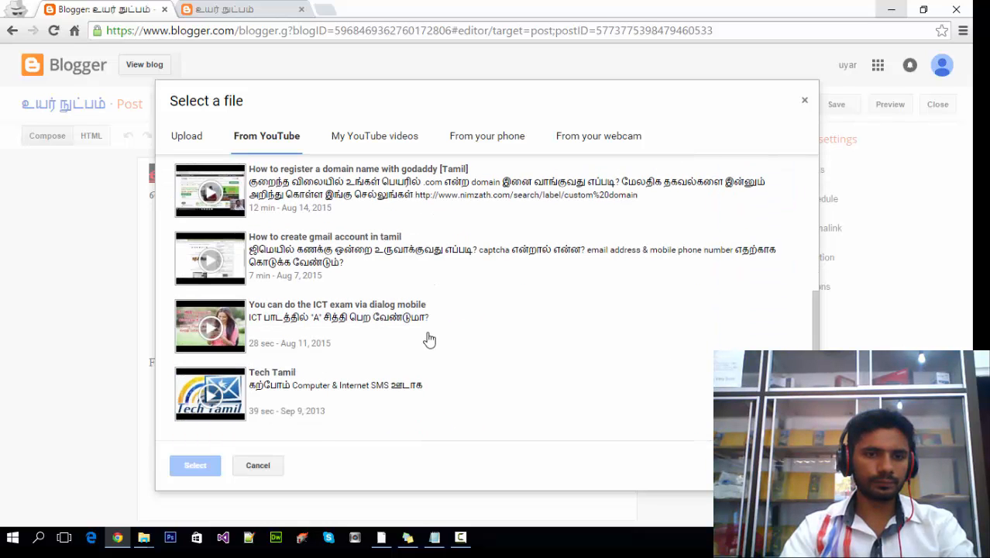
{"action": "left_click", "coordinate": [286, 386]}
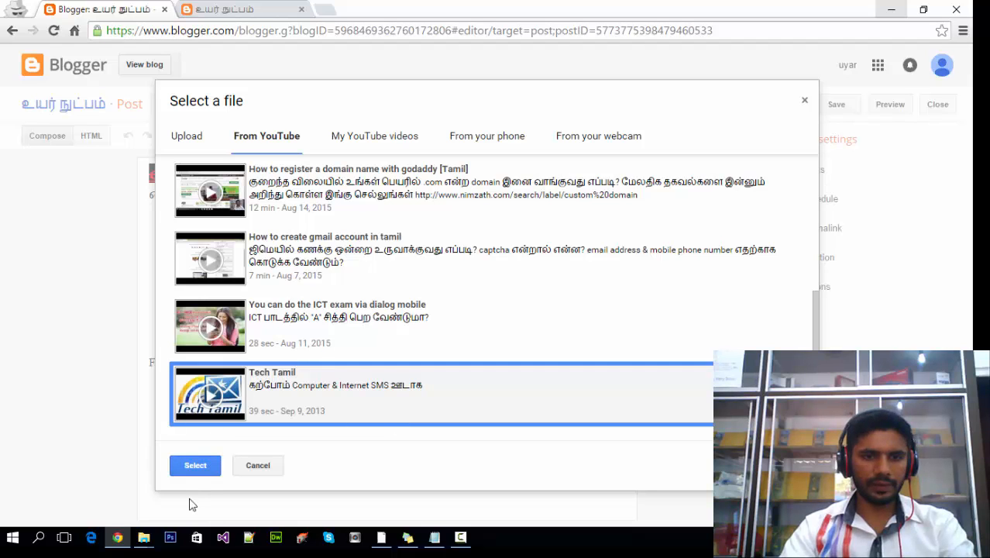
{"action": "left_click", "coordinate": [195, 465]}
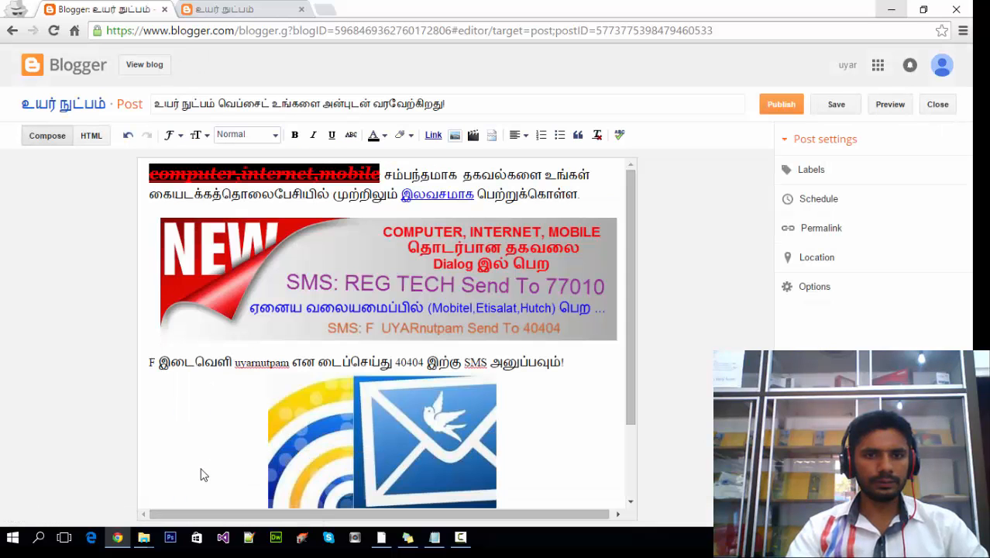
{"action": "left_click", "coordinate": [434, 414]}
{"action": "scroll", "coordinate": [585, 408], "scroll_direction": "down", "scroll_amount": 3}
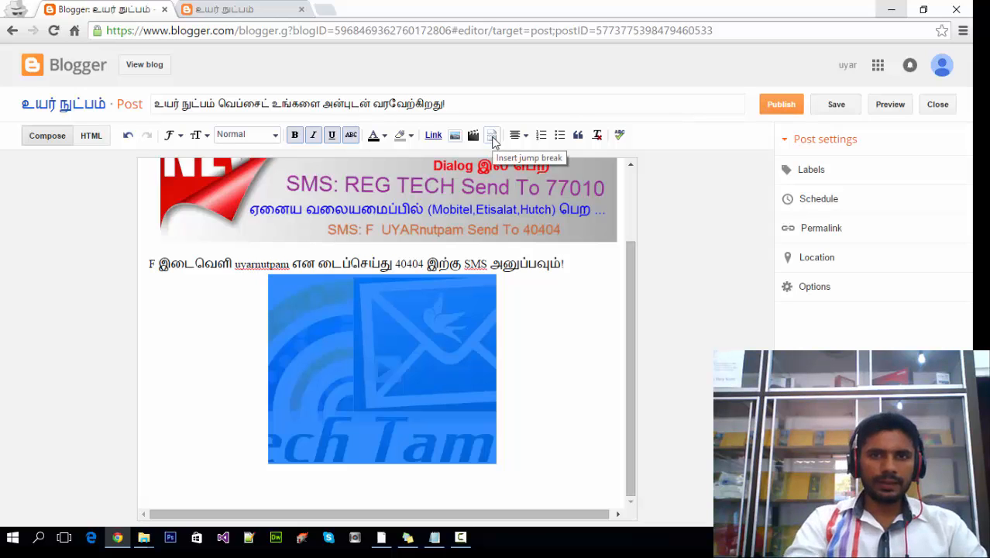
Insert a jump break after the SMS instruction line, just above the video.
{"action": "left_click", "coordinate": [570, 292]}
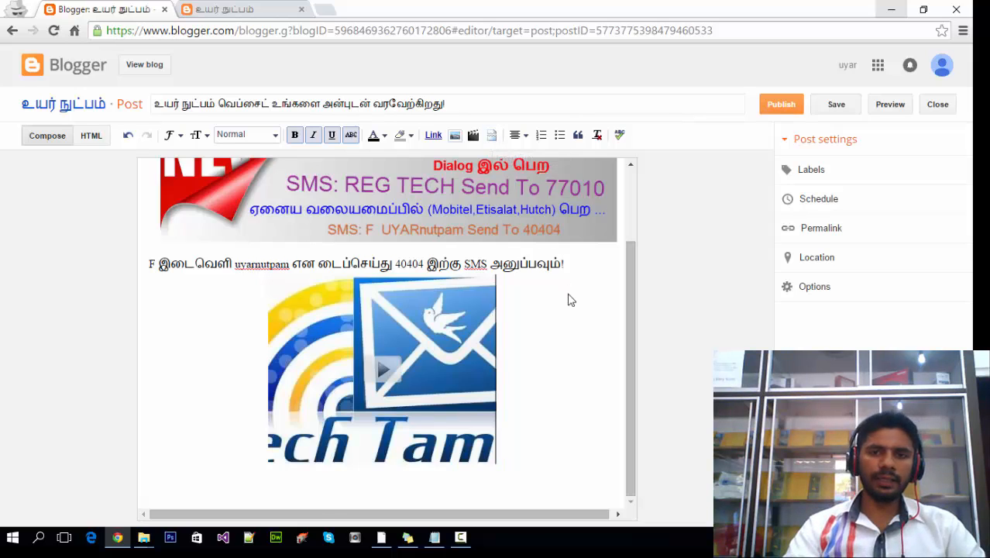
{"action": "scroll", "coordinate": [568, 292], "scroll_direction": "up", "scroll_amount": 3}
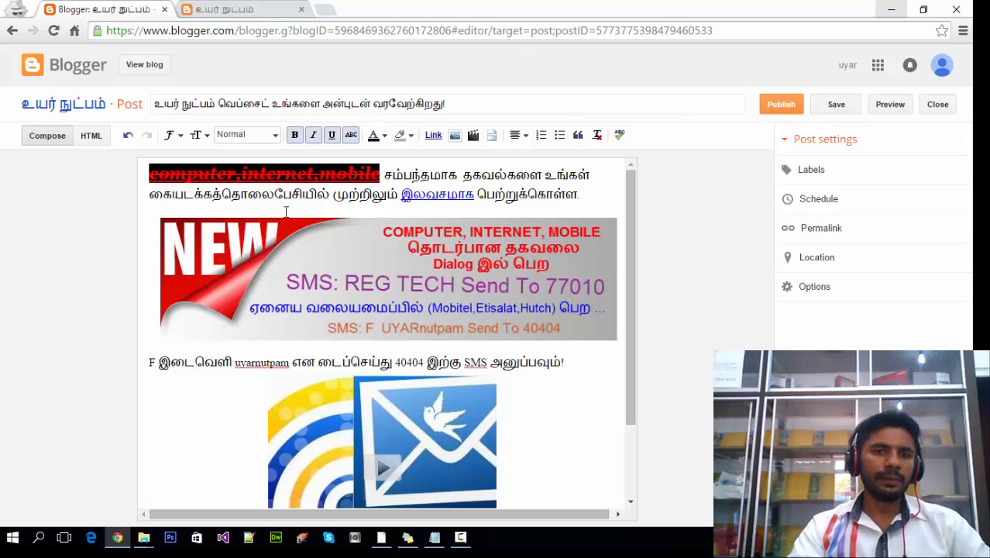
{"action": "left_click", "coordinate": [221, 193]}
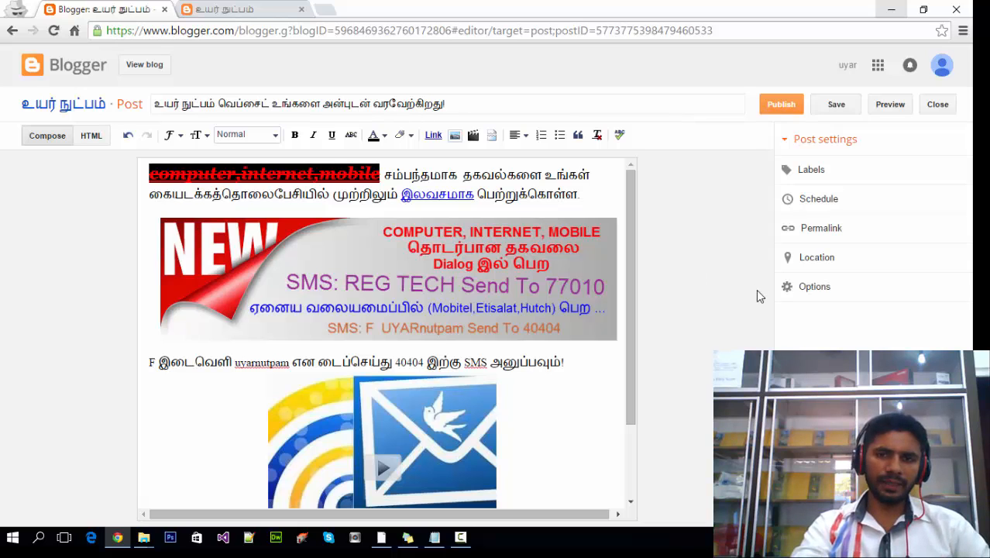
{"action": "scroll", "coordinate": [630, 231], "scroll_direction": "down", "scroll_amount": 3}
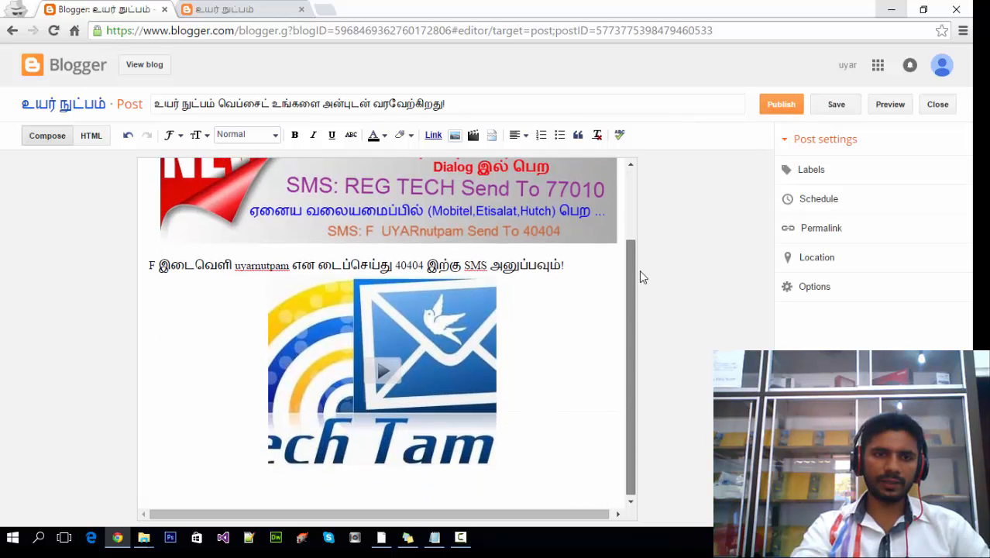
{"action": "scroll", "coordinate": [638, 271], "scroll_direction": "up", "scroll_amount": 2}
{"action": "left_click", "coordinate": [577, 338]}
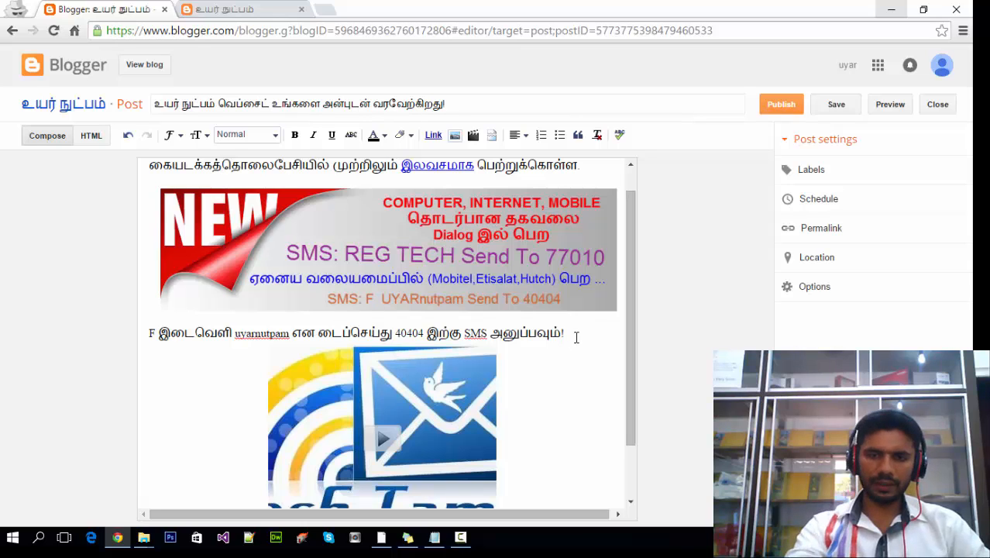
{"action": "left_click", "coordinate": [493, 137]}
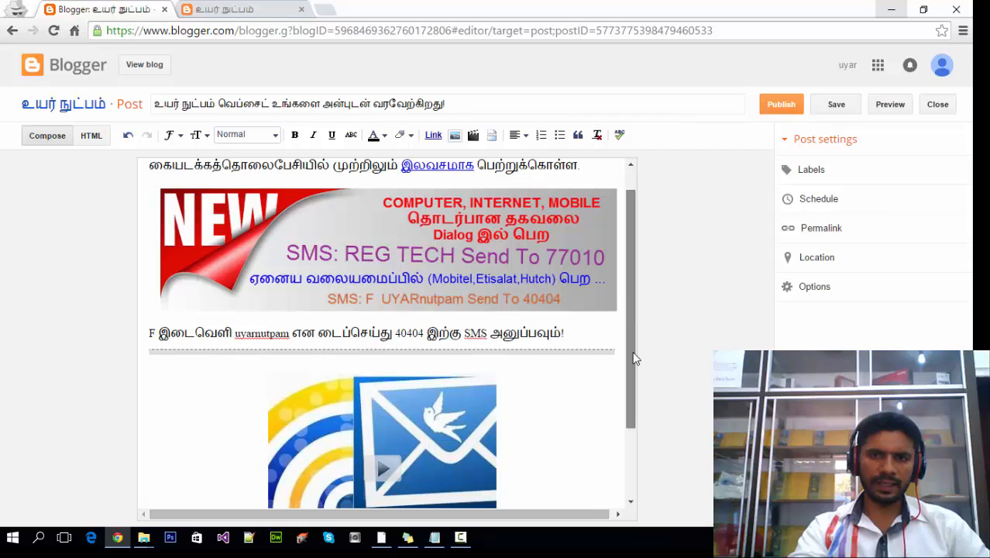
{"action": "scroll", "coordinate": [633, 358], "scroll_direction": "down", "scroll_amount": 2}
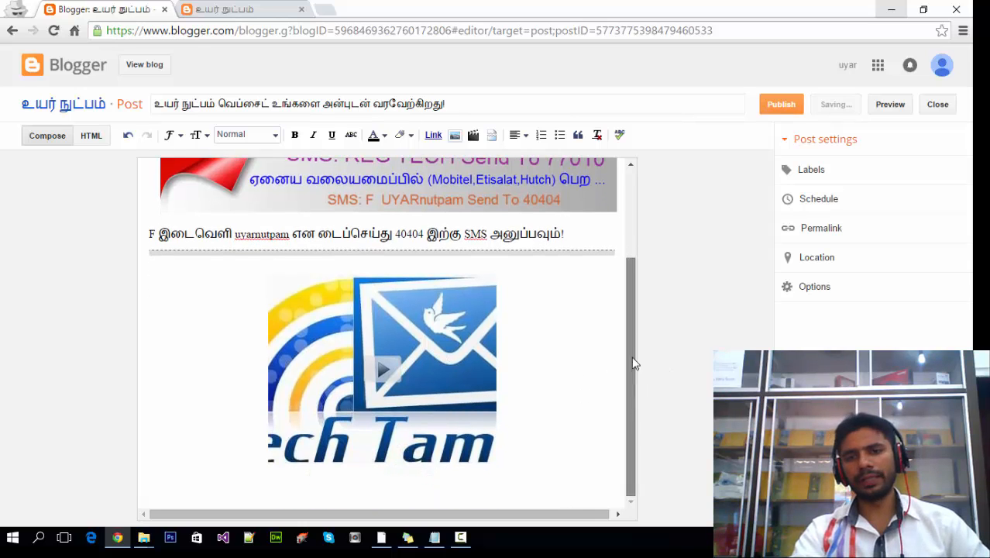
{"action": "scroll", "coordinate": [632, 363], "scroll_direction": "up", "scroll_amount": 3}
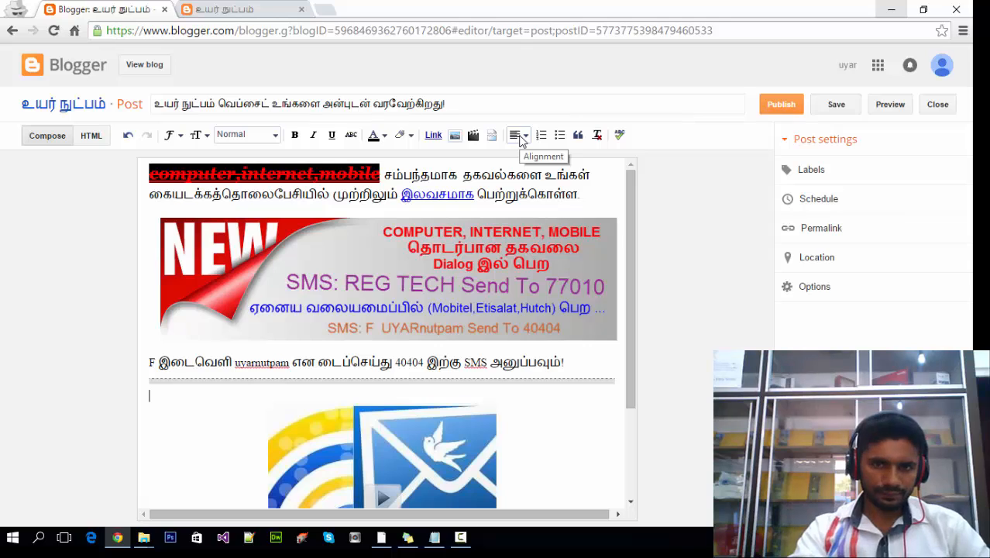
Try centre and right alignment on the first paragraph and set it to justified.
{"action": "triple_click", "coordinate": [381, 188]}
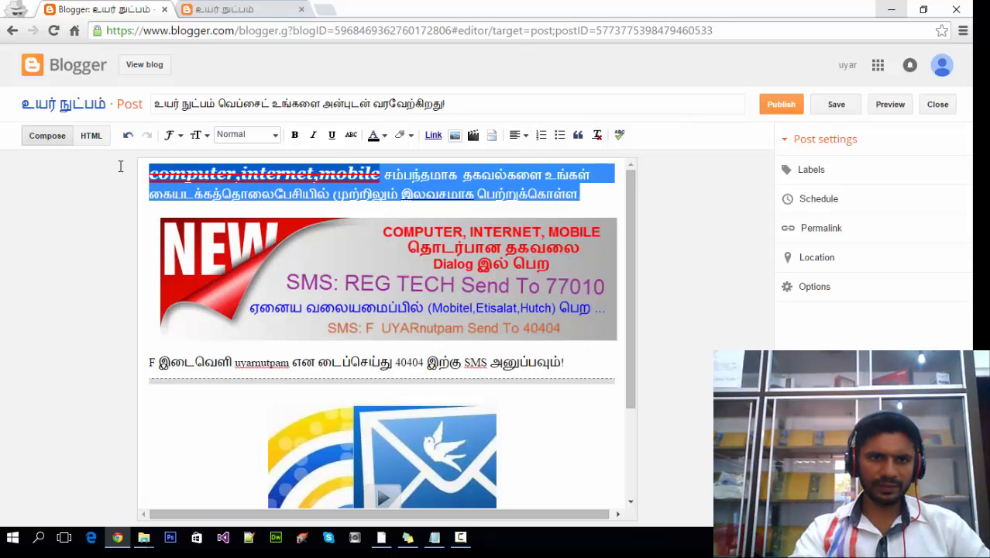
{"action": "left_click", "coordinate": [519, 135]}
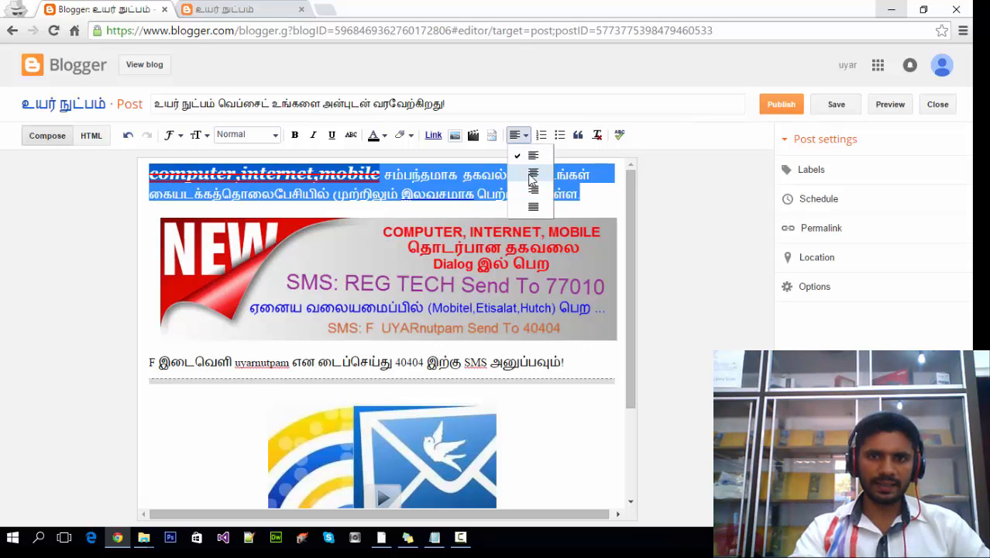
{"action": "left_click", "coordinate": [533, 174]}
{"action": "left_click", "coordinate": [518, 135]}
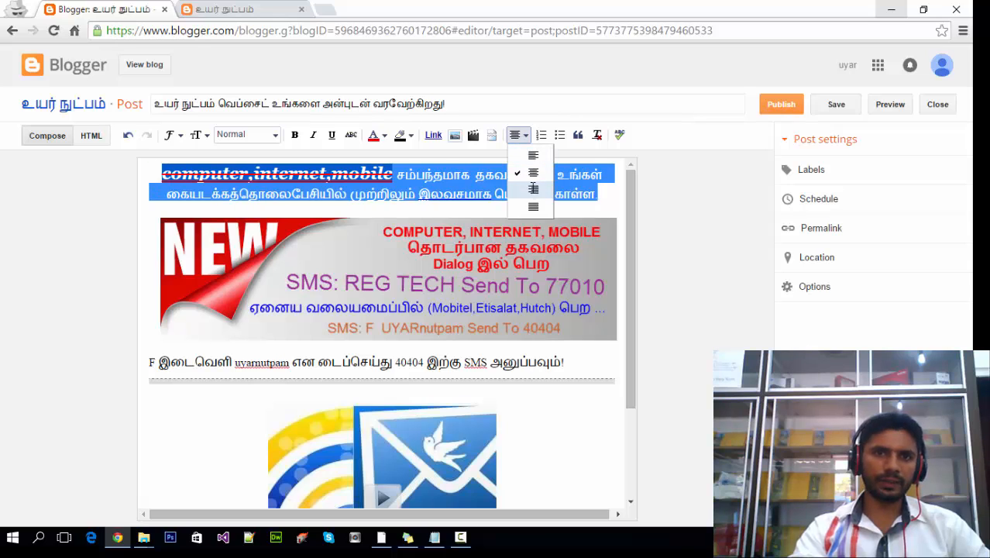
{"action": "left_click", "coordinate": [533, 189]}
{"action": "left_click", "coordinate": [519, 135]}
{"action": "left_click", "coordinate": [533, 206]}
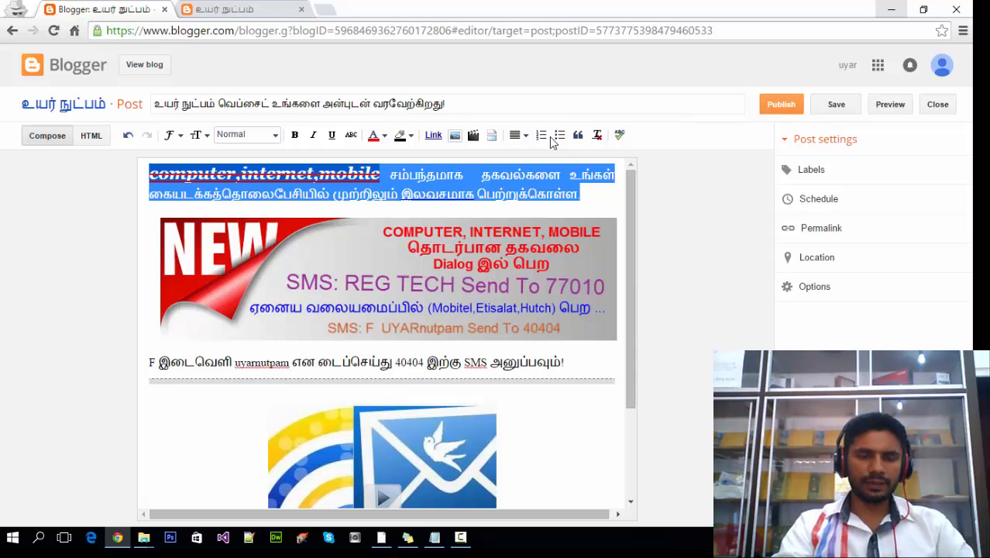
Add a numbered list with the items "one" and "two" on a new line below the first paragraph.
{"action": "left_click", "coordinate": [585, 201]}
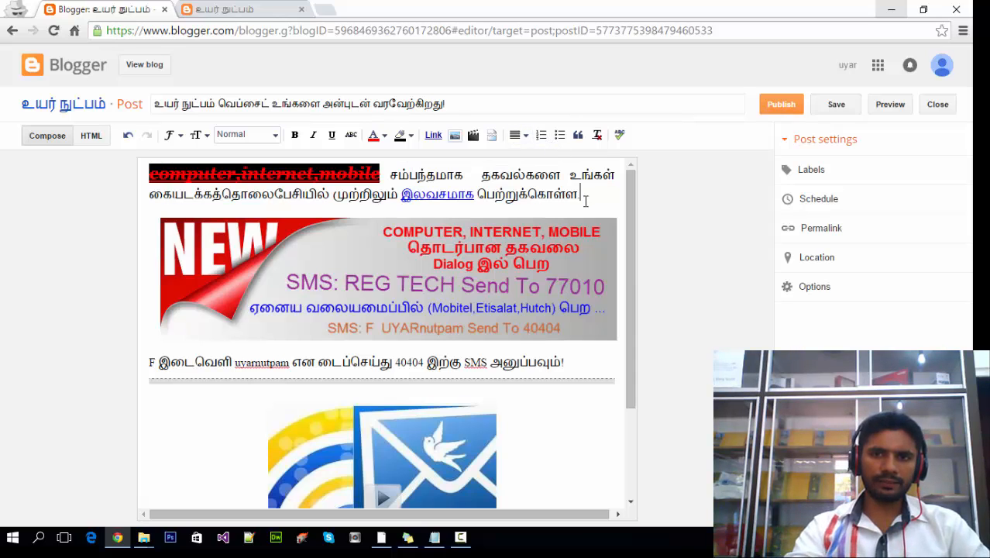
{"action": "key", "text": "Return"}
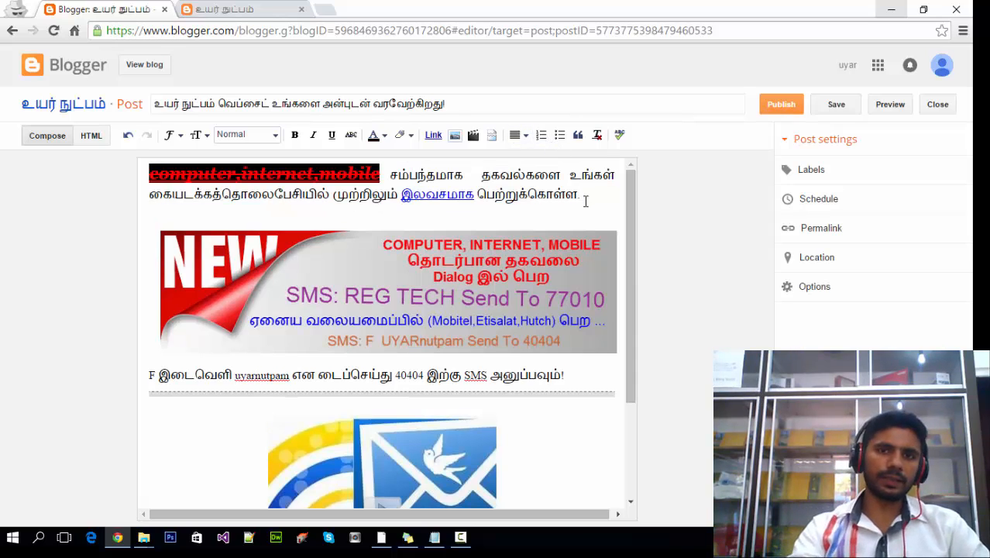
{"action": "left_click", "coordinate": [541, 135]}
{"action": "type", "text": "one"}
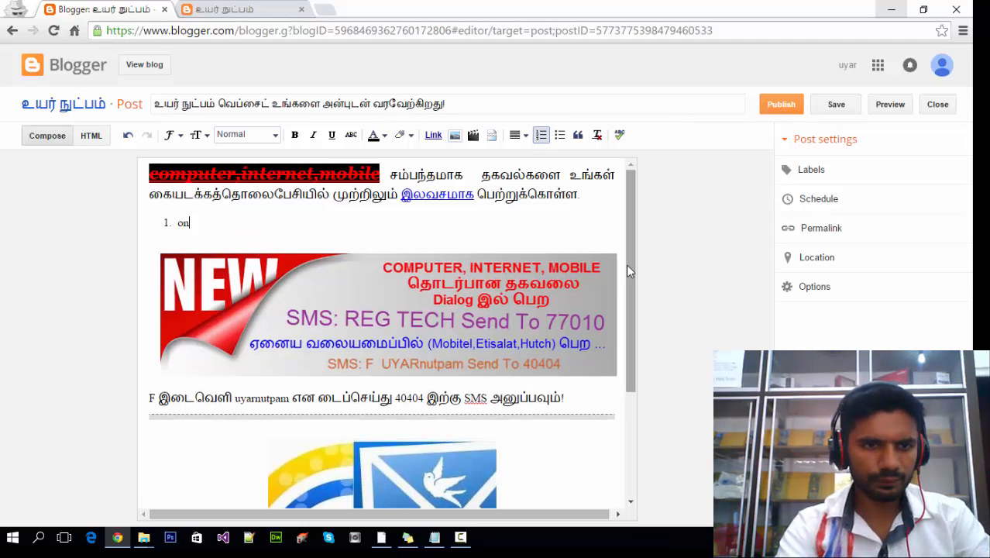
{"action": "key", "text": "Return"}
{"action": "type", "text": "two"}
{"action": "key", "text": "Return"}
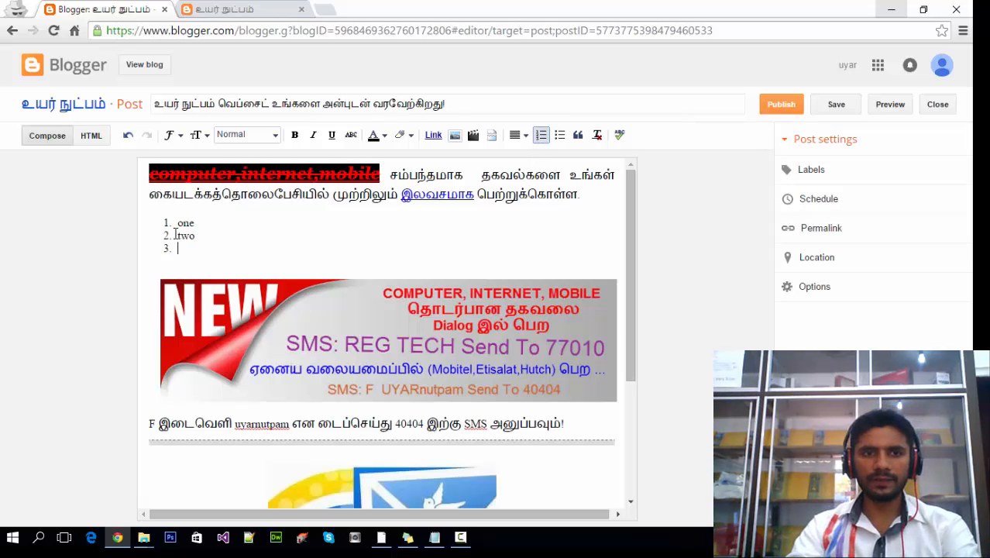
Change the numbered list to a bulleted list and delete the items "one" and "two".
{"action": "left_click_drag", "start_coordinate": [175, 234], "coordinate": [156, 220]}
{"action": "left_click", "coordinate": [211, 256]}
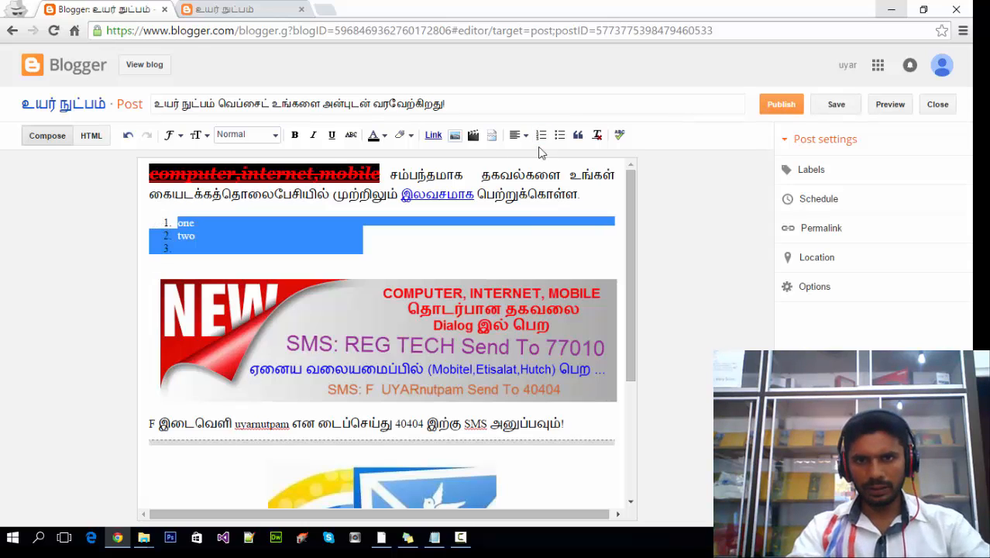
{"action": "left_click", "coordinate": [559, 134]}
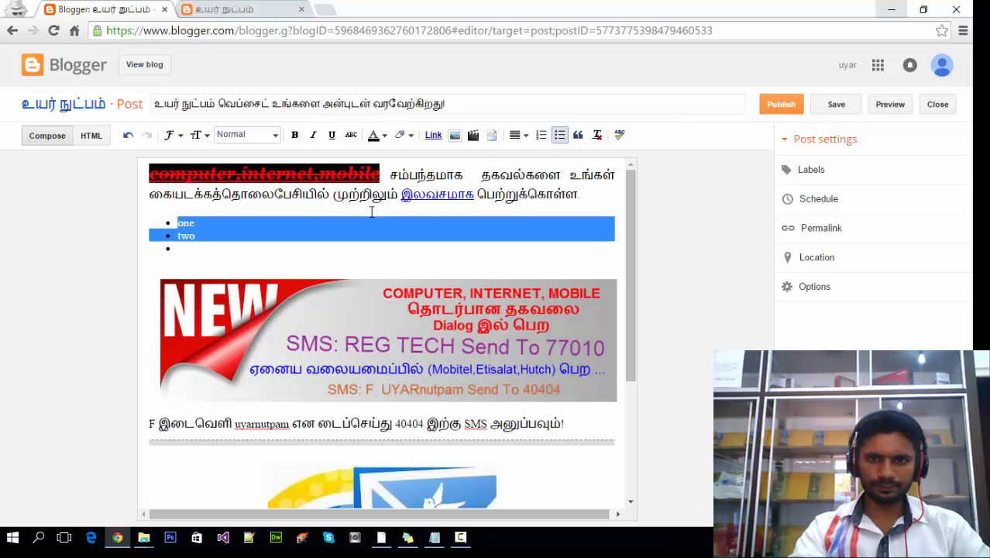
{"action": "left_click", "coordinate": [200, 224]}
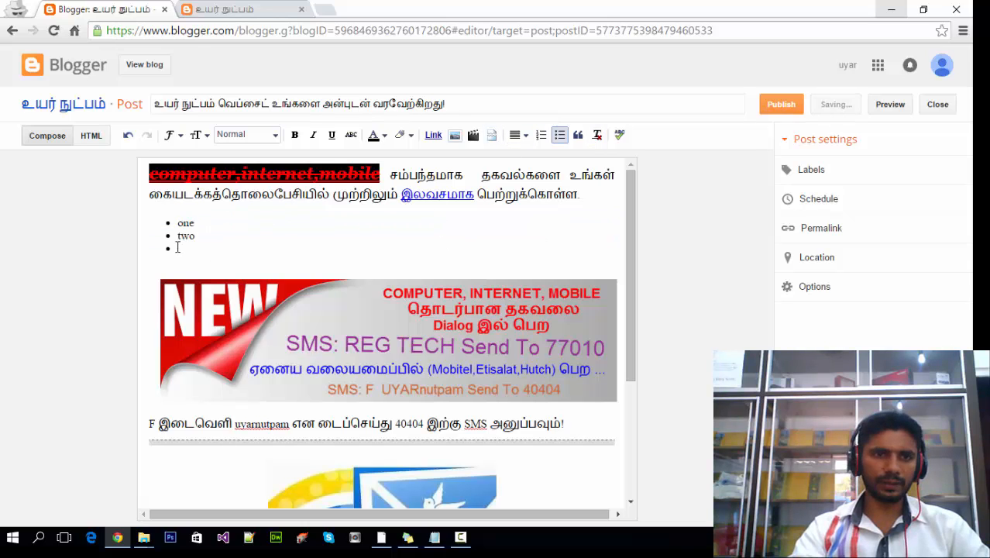
{"action": "left_click_drag", "start_coordinate": [177, 248], "coordinate": [168, 225]}
{"action": "key", "text": "BackSpace"}
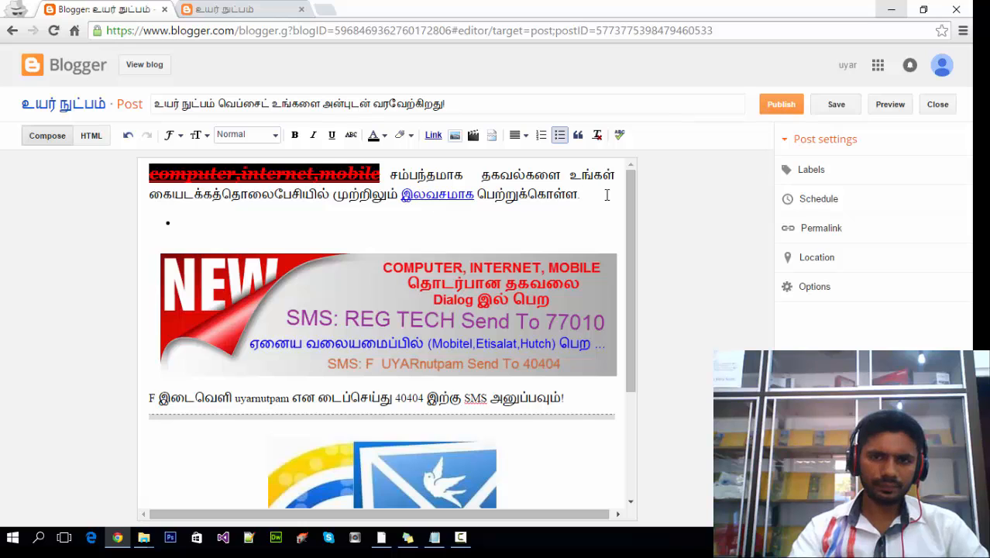
Format the whole first paragraph as a quote.
{"action": "left_click_drag", "start_coordinate": [607, 195], "coordinate": [127, 171]}
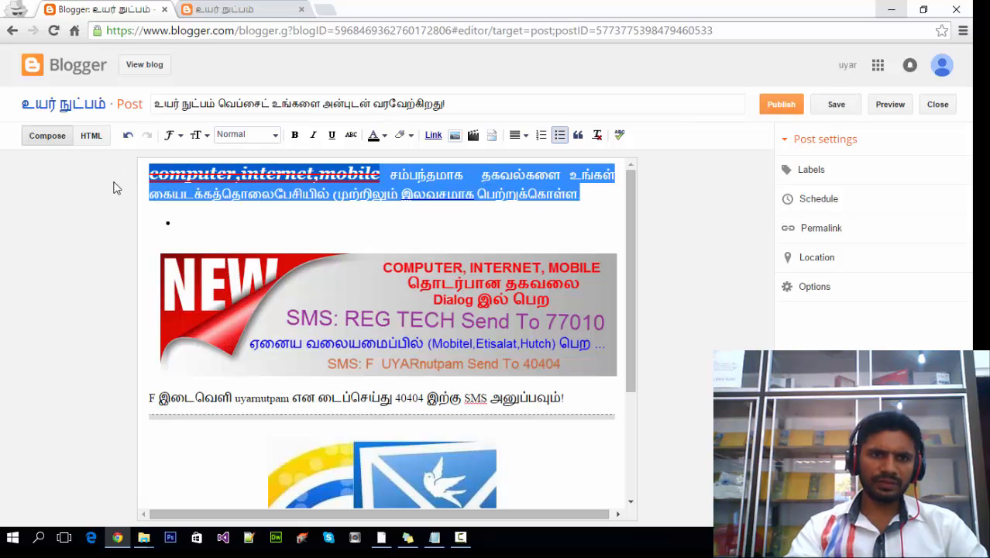
{"action": "left_click", "coordinate": [578, 135]}
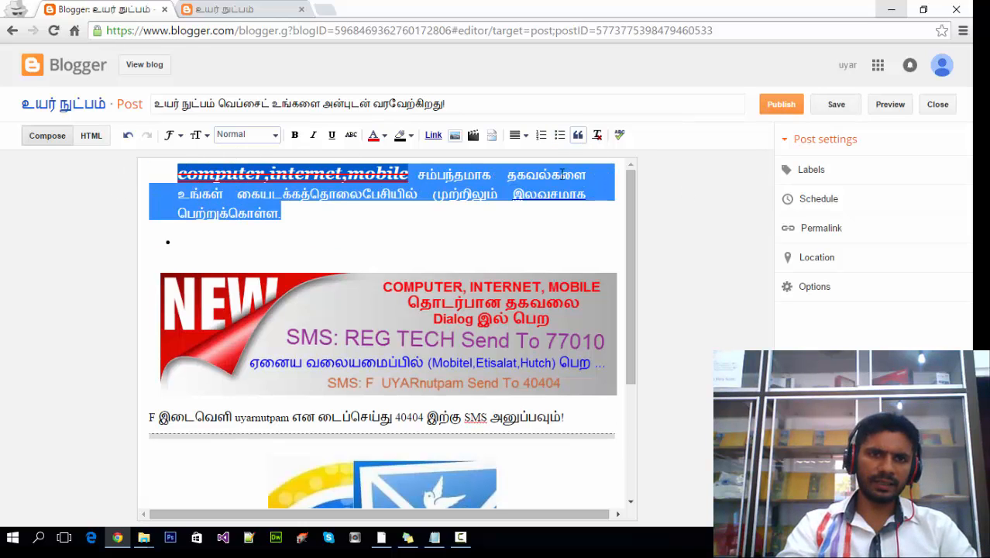
{"action": "left_click", "coordinate": [459, 233]}
Select the whole first paragraph and remove all its formatting.
{"action": "left_click_drag", "start_coordinate": [307, 212], "coordinate": [147, 175]}
{"action": "left_click", "coordinate": [297, 216]}
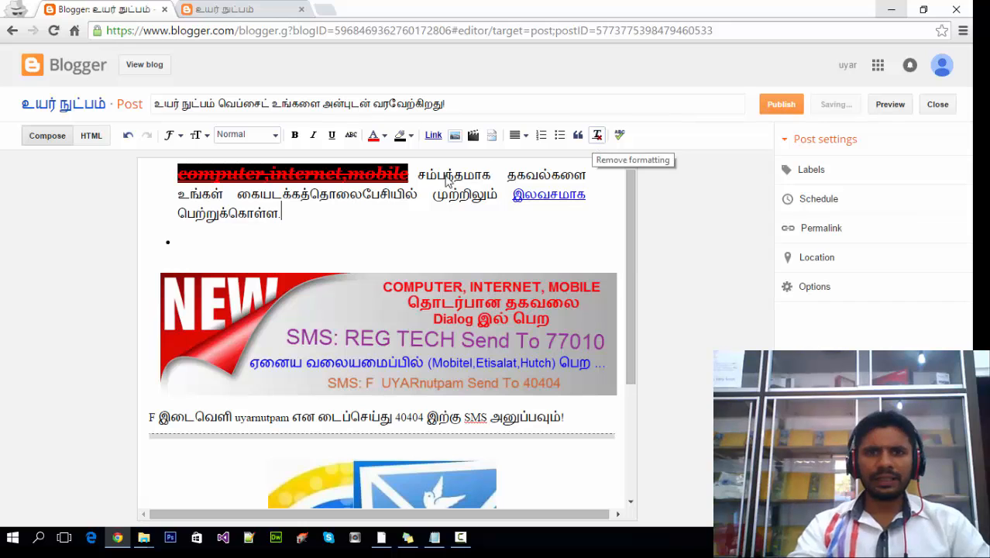
{"action": "left_click_drag", "start_coordinate": [309, 215], "coordinate": [151, 173]}
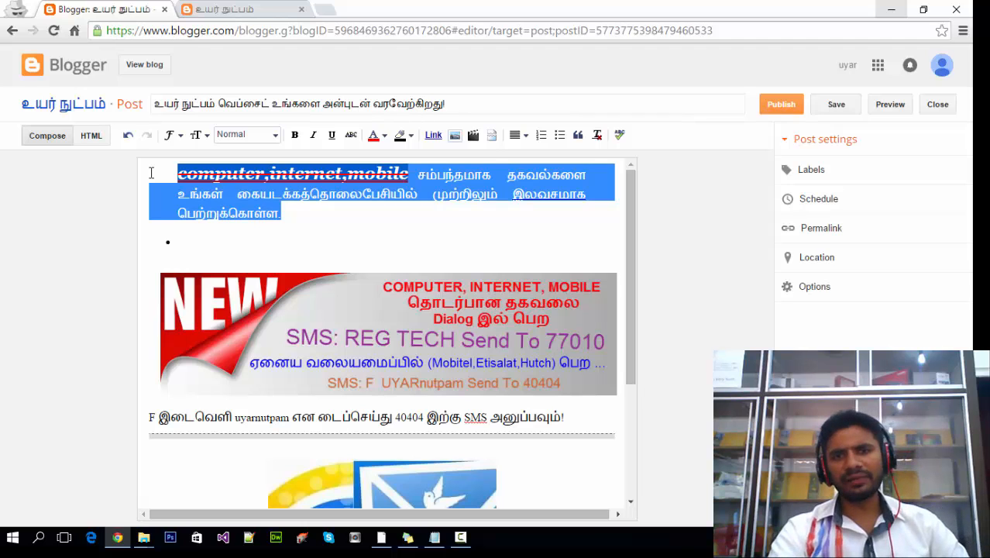
{"action": "left_click", "coordinate": [596, 136]}
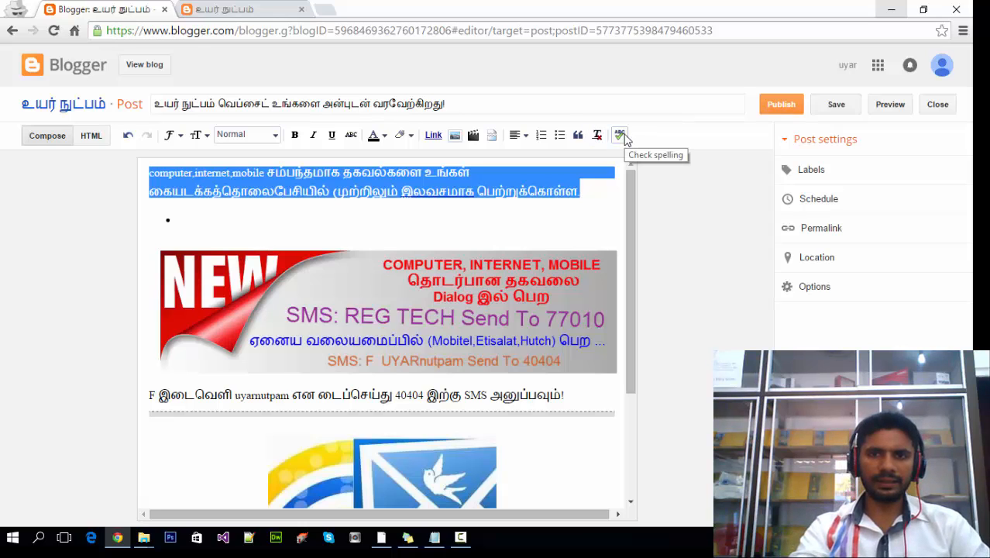
Check the spelling of the post, and turn the spelling check off again.
{"action": "left_click", "coordinate": [620, 136]}
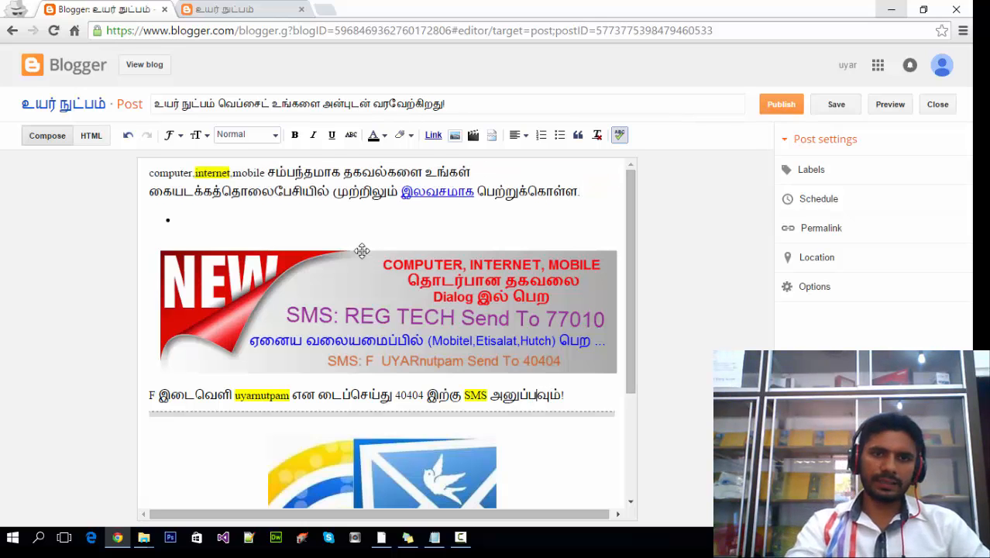
{"action": "left_click", "coordinate": [621, 135]}
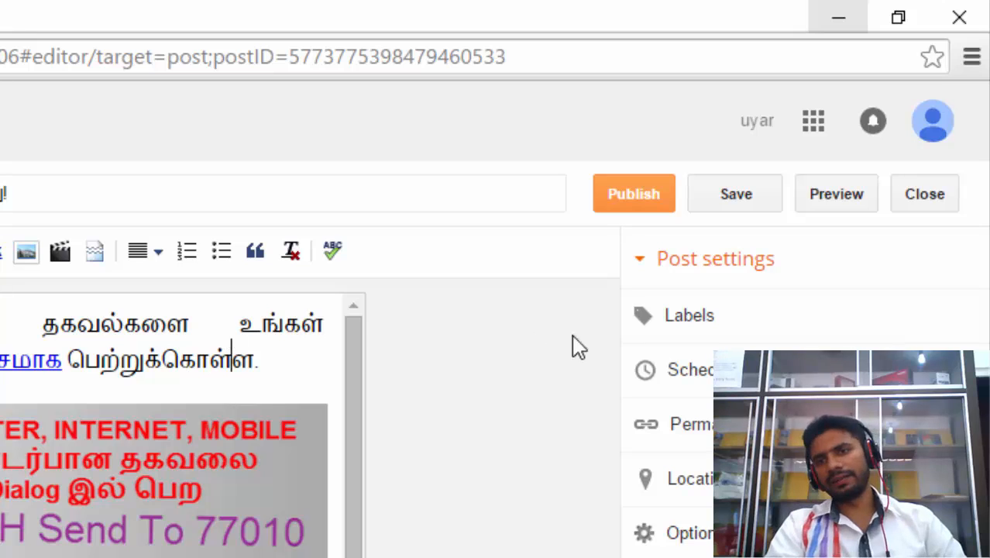
Add the labels "news, software,website, sms" to the post.
{"action": "left_click", "coordinate": [766, 327]}
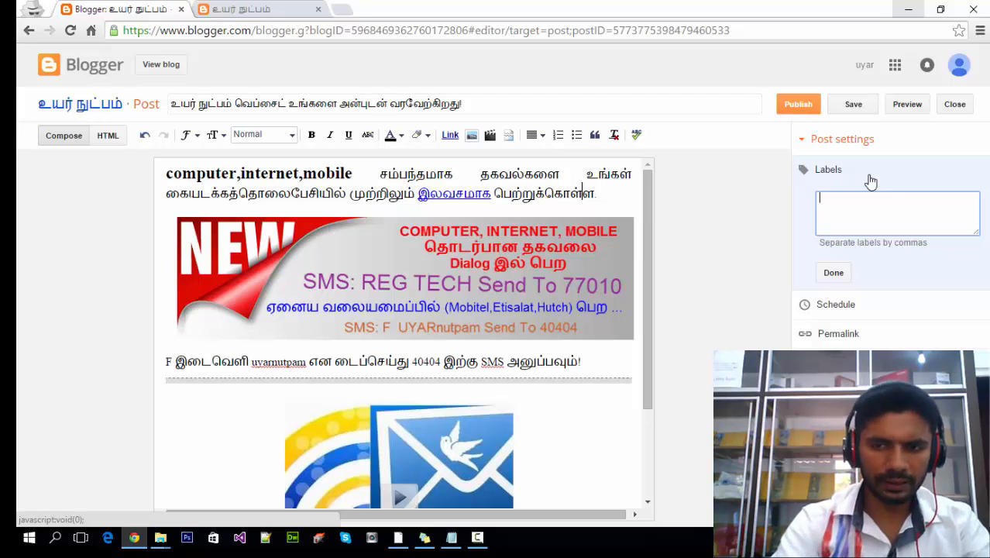
{"action": "type", "text": "ews"}
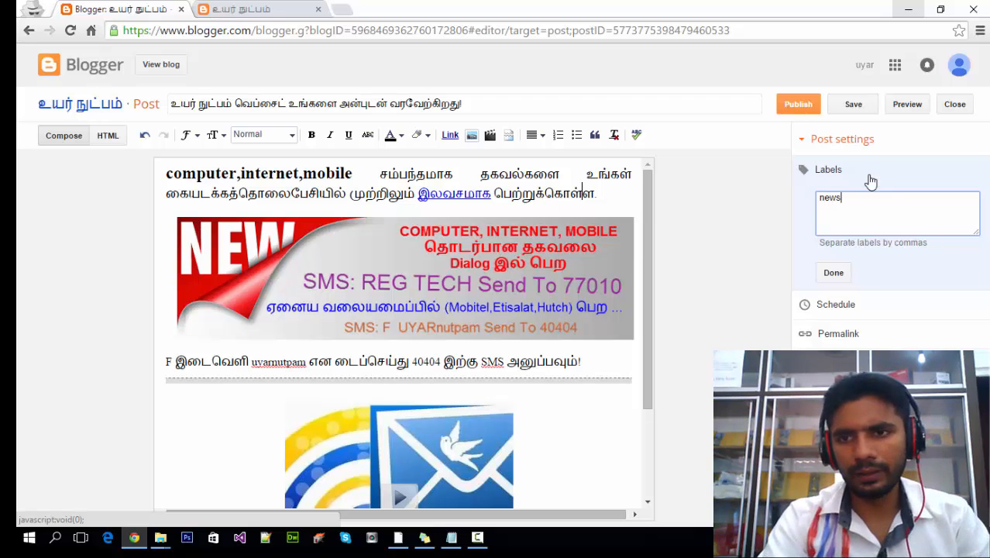
{"action": "type", "text": ", software,"}
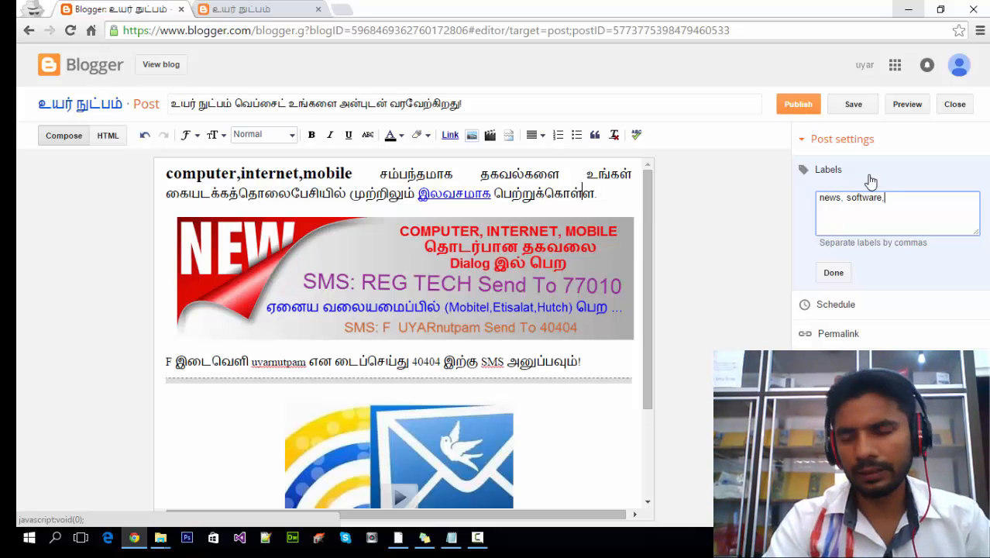
{"action": "type", "text": "web"}
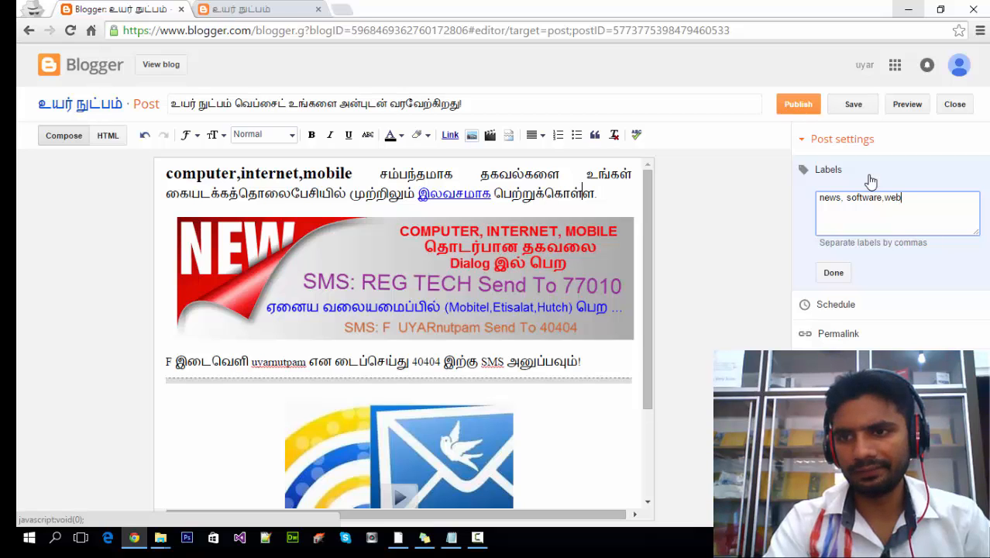
{"action": "type", "text": "site"}
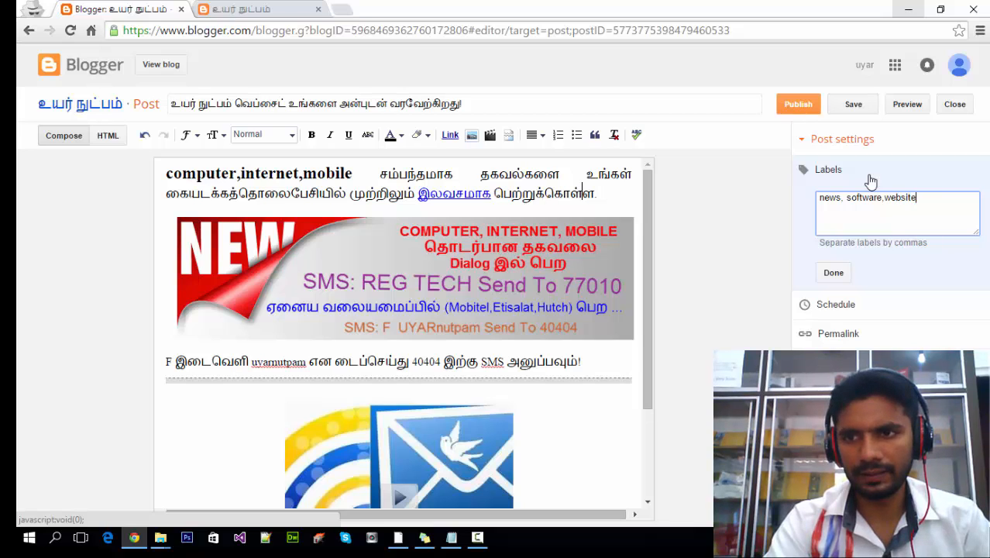
{"action": "type", "text": ",s, sms"}
{"action": "type", "text": ","}
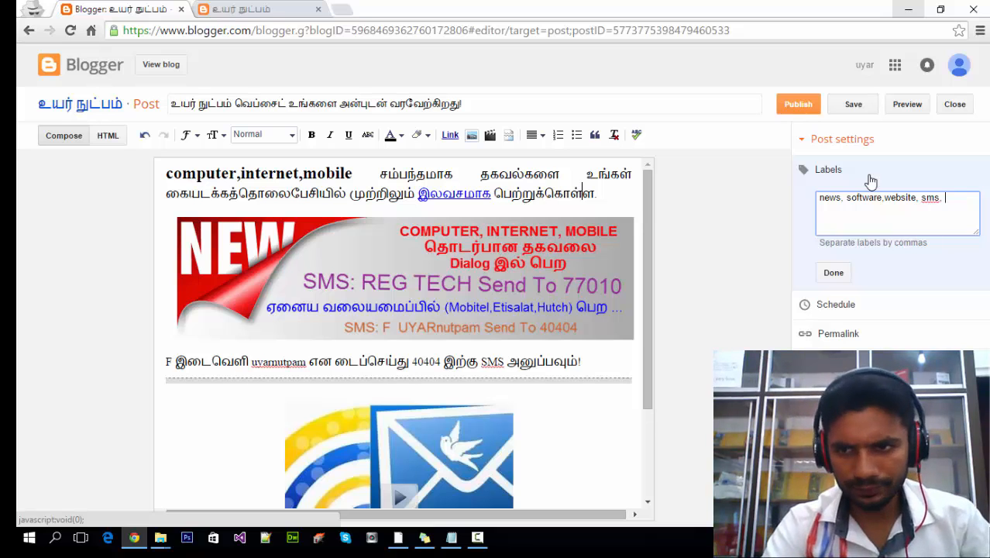
{"action": "key", "text": "BackSpace"}
{"action": "key", "text": "BackSpace"}
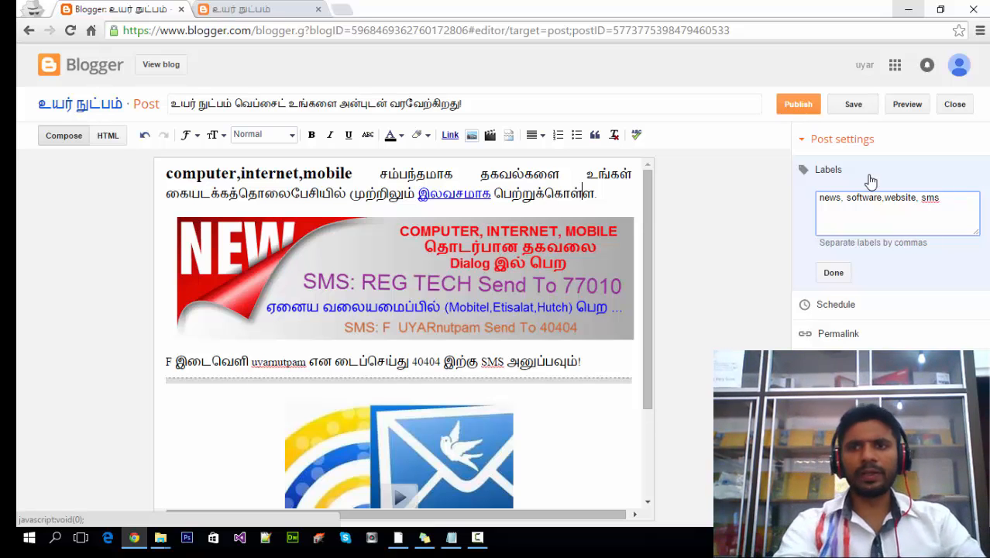
{"action": "left_click", "coordinate": [835, 273]}
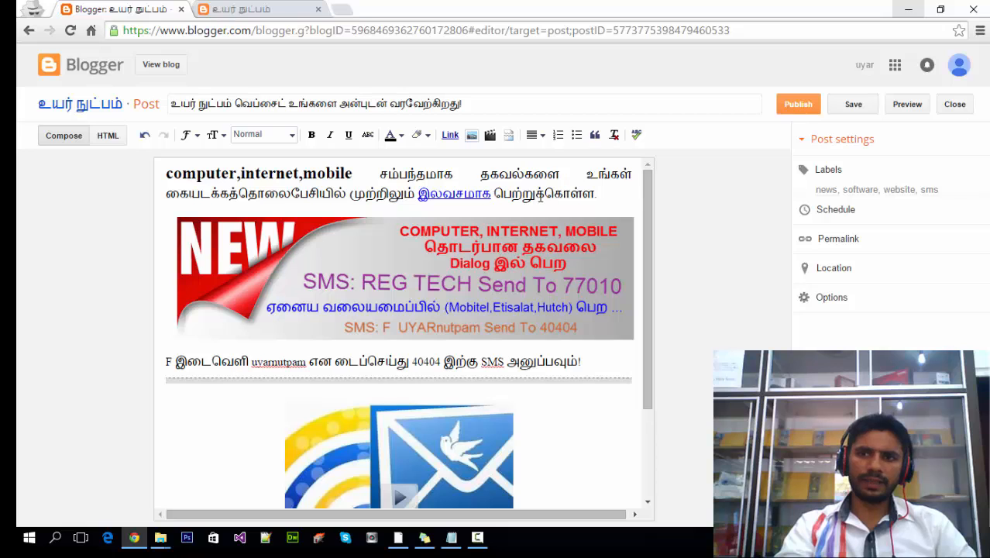
Try the set date and time option for the post's schedule, and return the schedule to Automatic.
{"action": "left_click", "coordinate": [846, 217]}
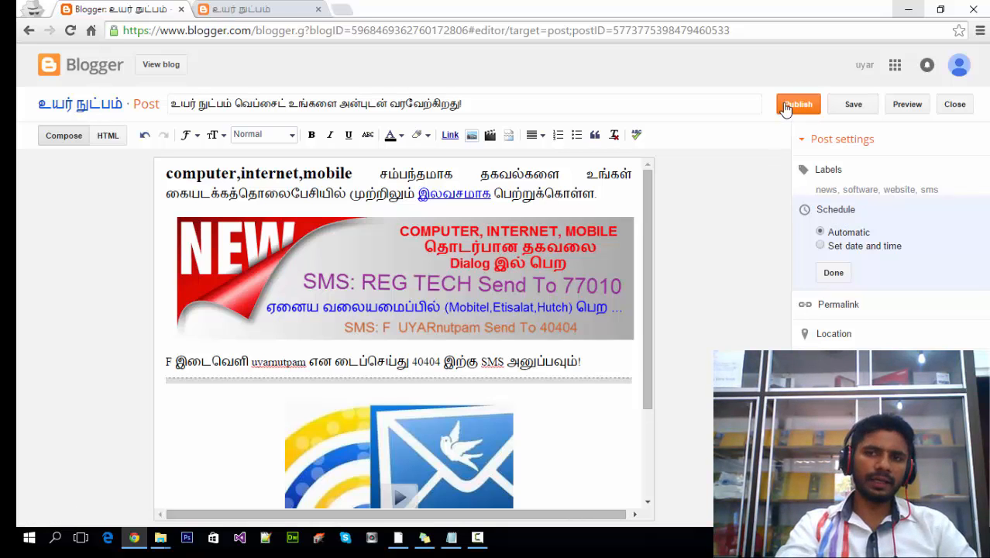
{"action": "left_click", "coordinate": [842, 246]}
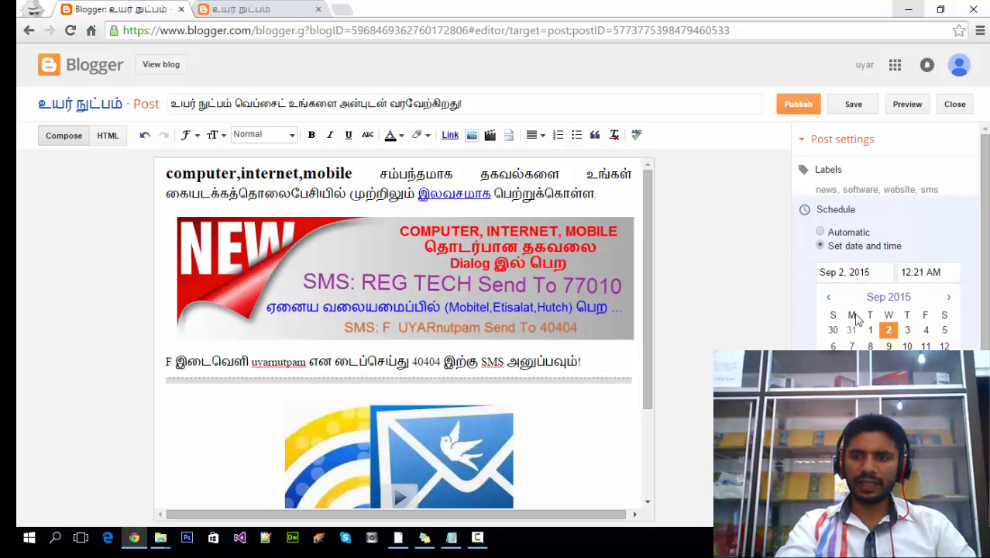
{"action": "left_click", "coordinate": [821, 231]}
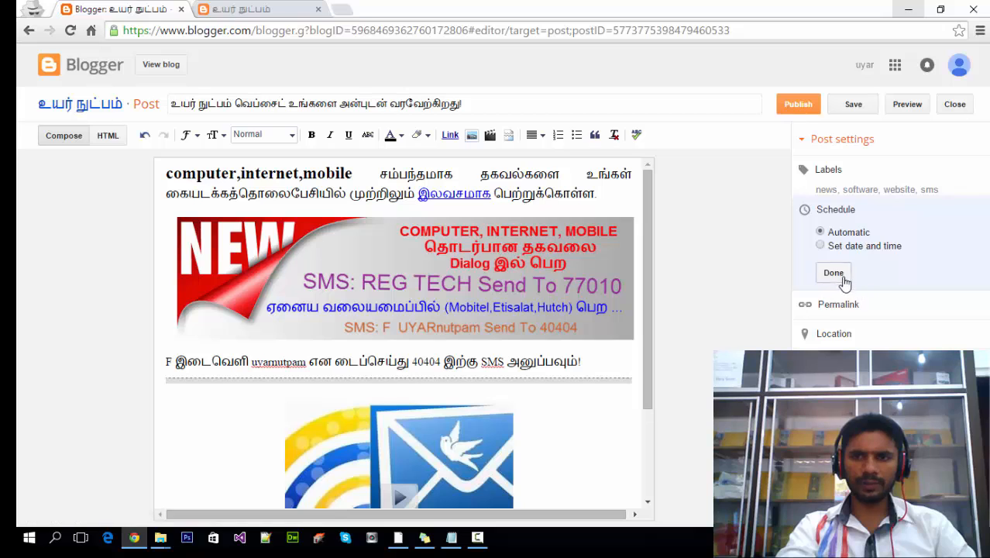
{"action": "left_click", "coordinate": [840, 275]}
Give the post the custom permalink "how-to-activate-uyarnutpam-sms".
{"action": "left_click", "coordinate": [829, 245]}
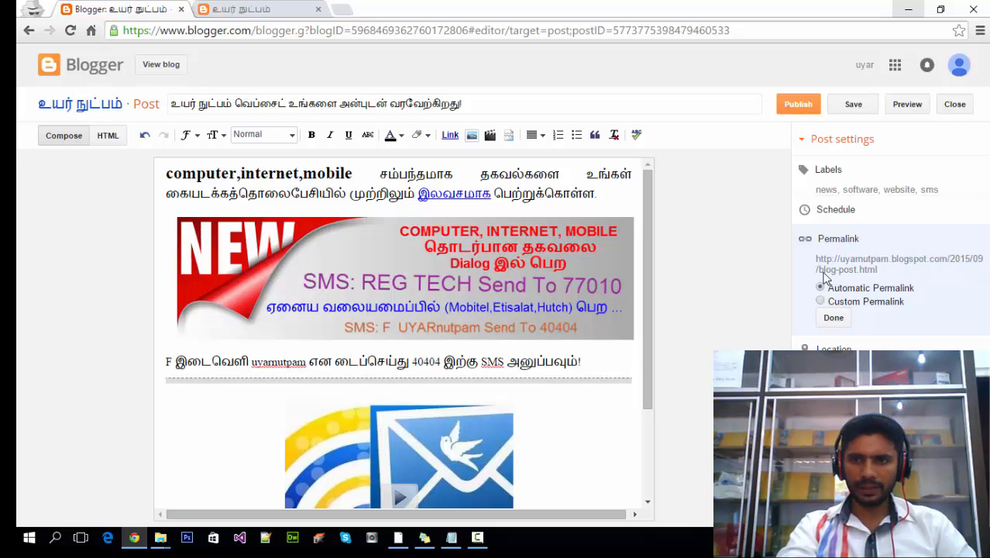
{"action": "left_click_drag", "start_coordinate": [823, 271], "coordinate": [871, 275]}
{"action": "left_click", "coordinate": [889, 281]}
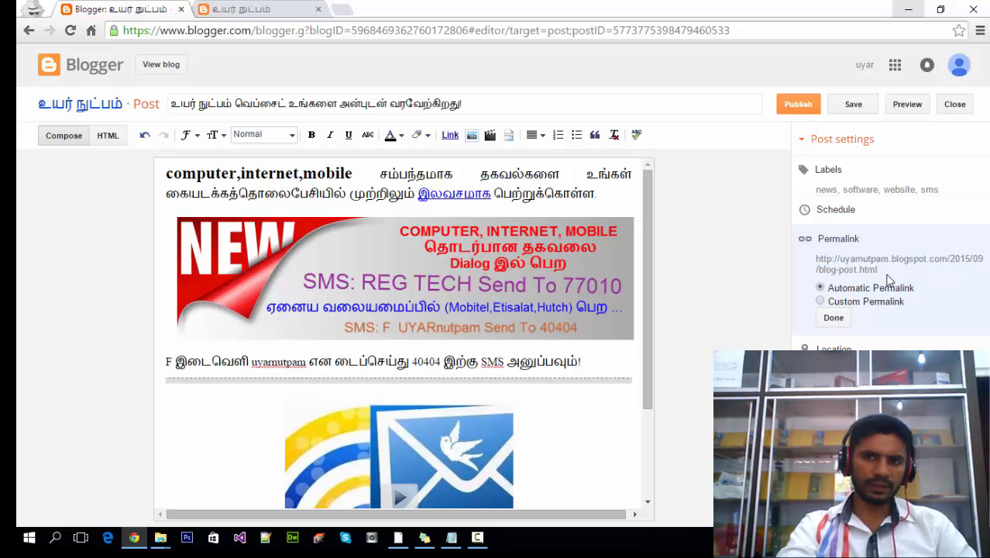
{"action": "mouse_move", "coordinate": [832, 274]}
{"action": "left_mouse_down"}
{"action": "mouse_move", "coordinate": [815, 272]}
{"action": "mouse_move", "coordinate": [826, 278]}
{"action": "left_mouse_up"}
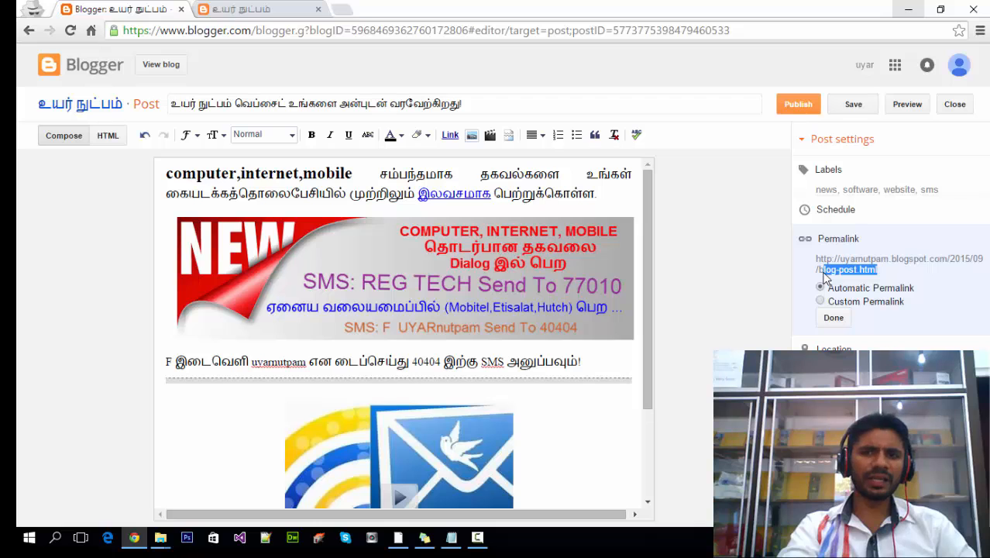
{"action": "left_click_drag", "start_coordinate": [824, 276], "coordinate": [821, 275]}
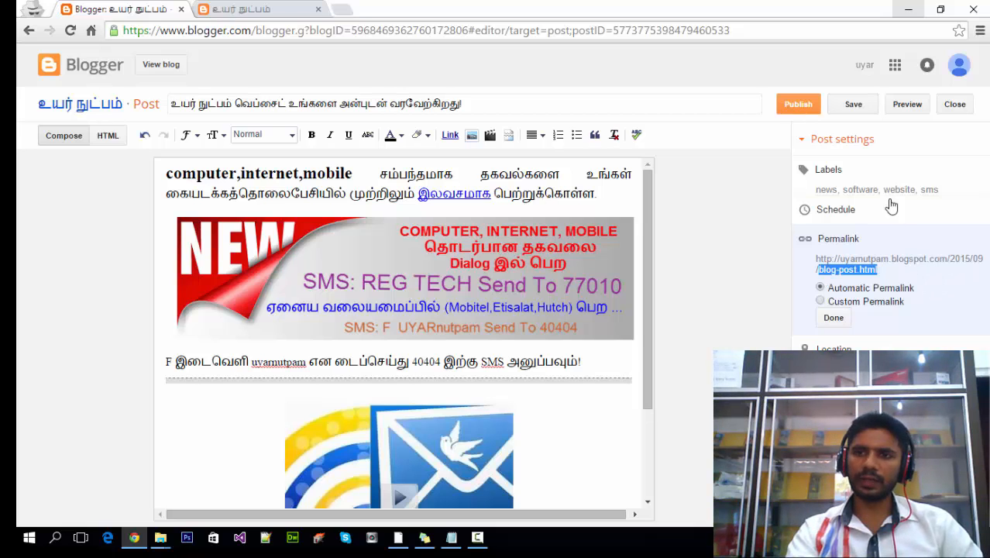
{"action": "left_click", "coordinate": [858, 302]}
{"action": "left_click_drag", "start_coordinate": [887, 306], "coordinate": [777, 308]}
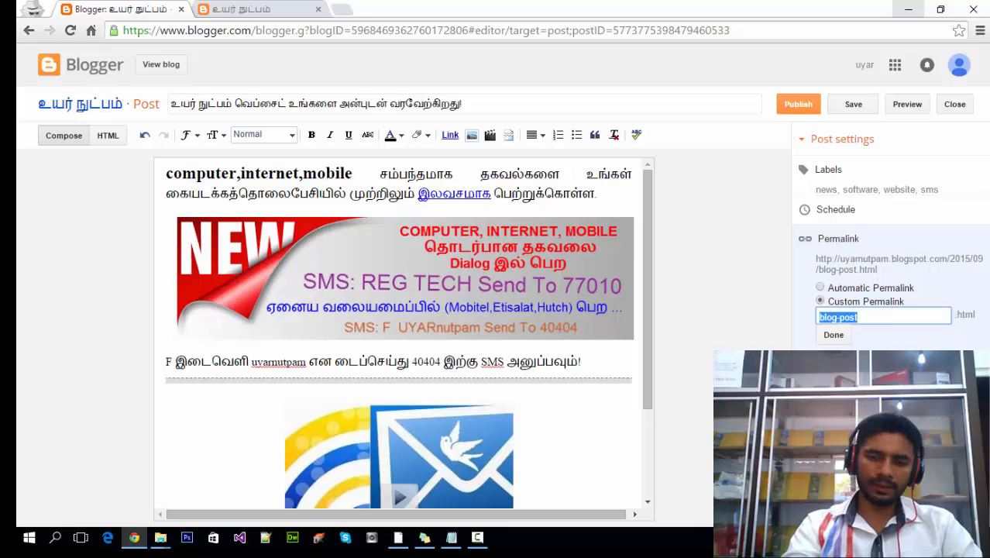
{"action": "type", "text": "how-to-activate-uyarnutpam-sms"}
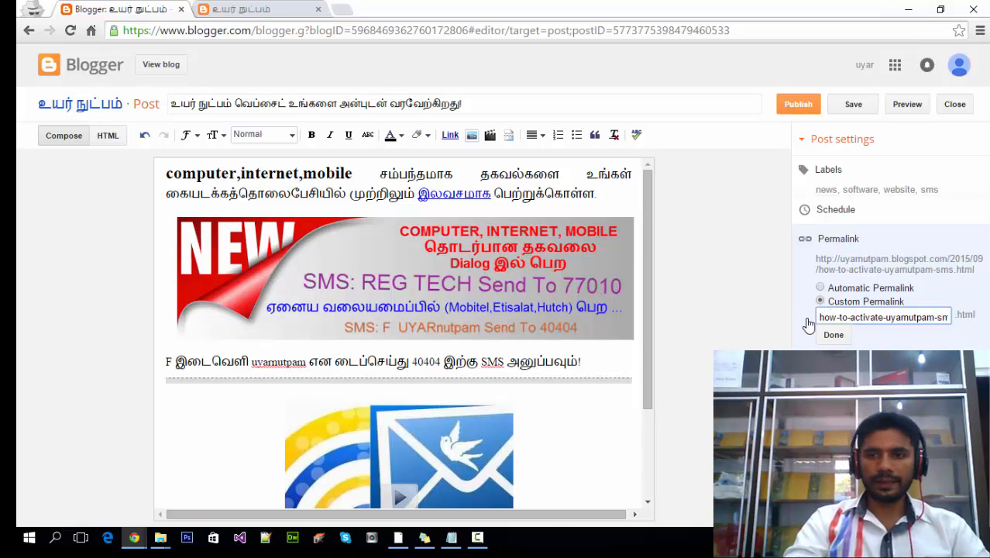
{"action": "left_click_drag", "start_coordinate": [827, 323], "coordinate": [968, 328]}
{"action": "left_click", "coordinate": [920, 318]}
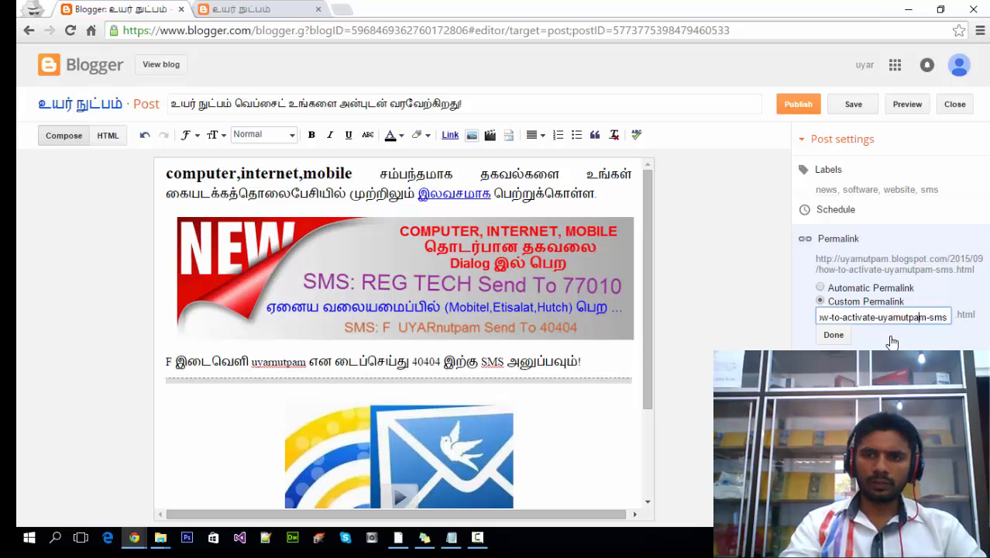
{"action": "left_click", "coordinate": [833, 335]}
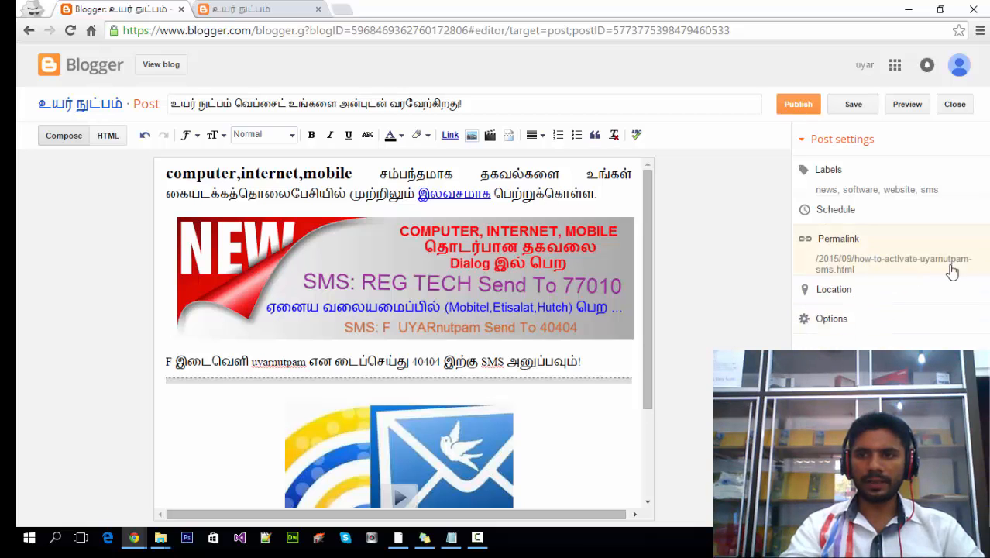
View the post's location setting, close it without adding a place, and block the site's request to know the location.
{"action": "left_click", "coordinate": [834, 296]}
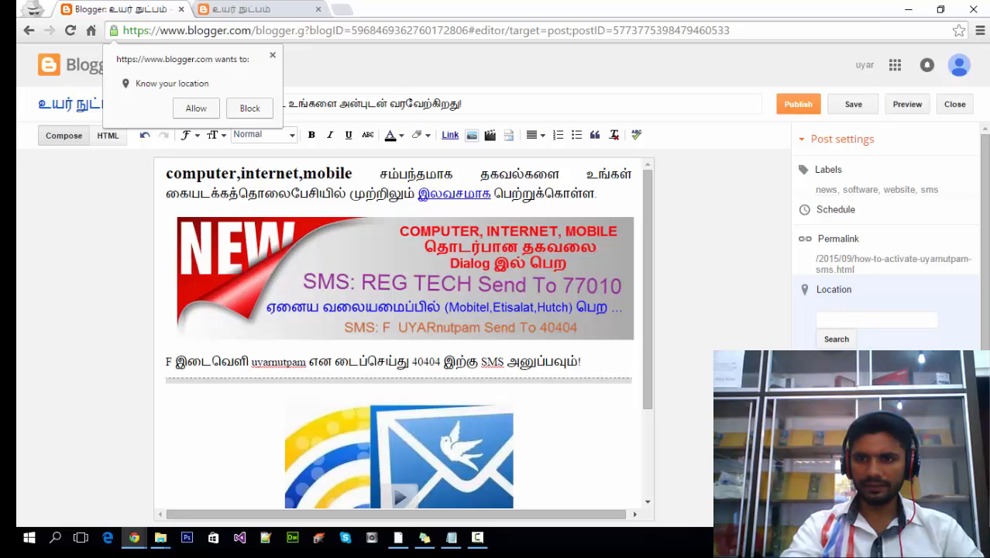
{"action": "scroll", "coordinate": [829, 299], "scroll_direction": "down", "scroll_amount": 1}
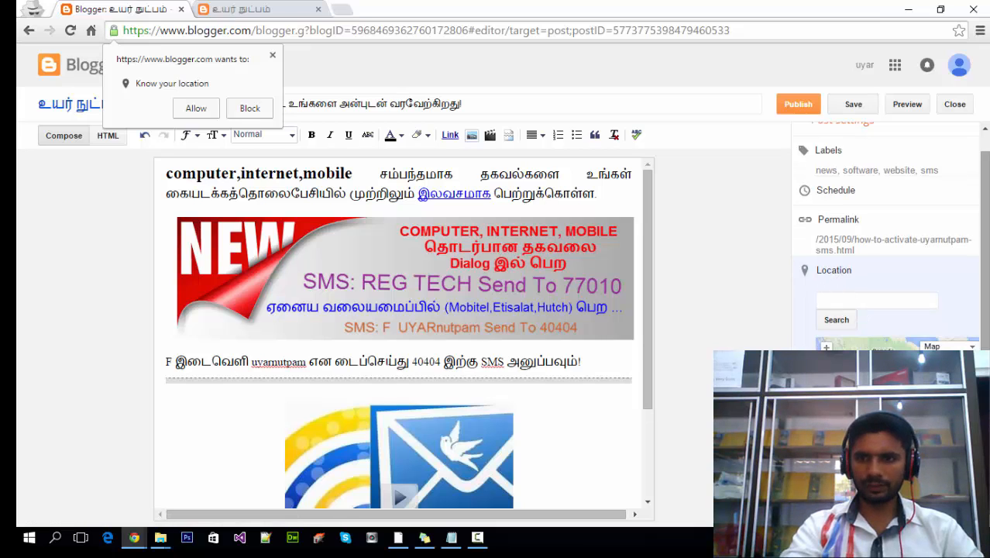
{"action": "left_click", "coordinate": [832, 507]}
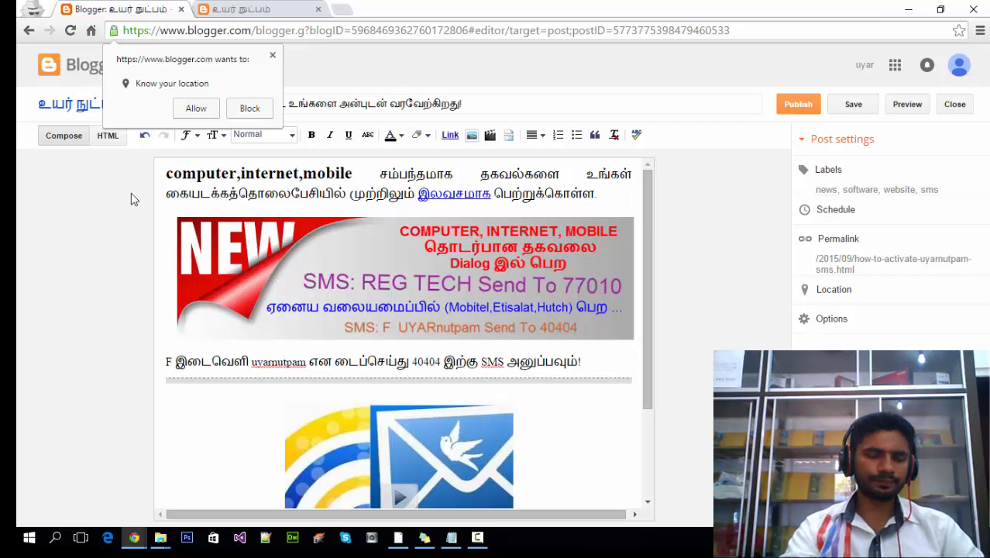
{"action": "left_click", "coordinate": [256, 173]}
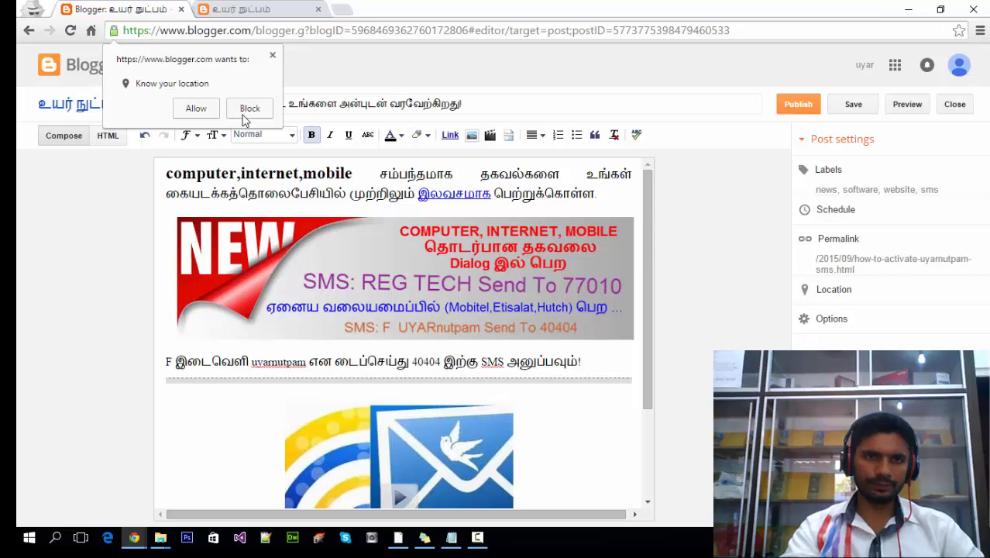
{"action": "left_click", "coordinate": [249, 108]}
{"action": "left_click", "coordinate": [268, 190]}
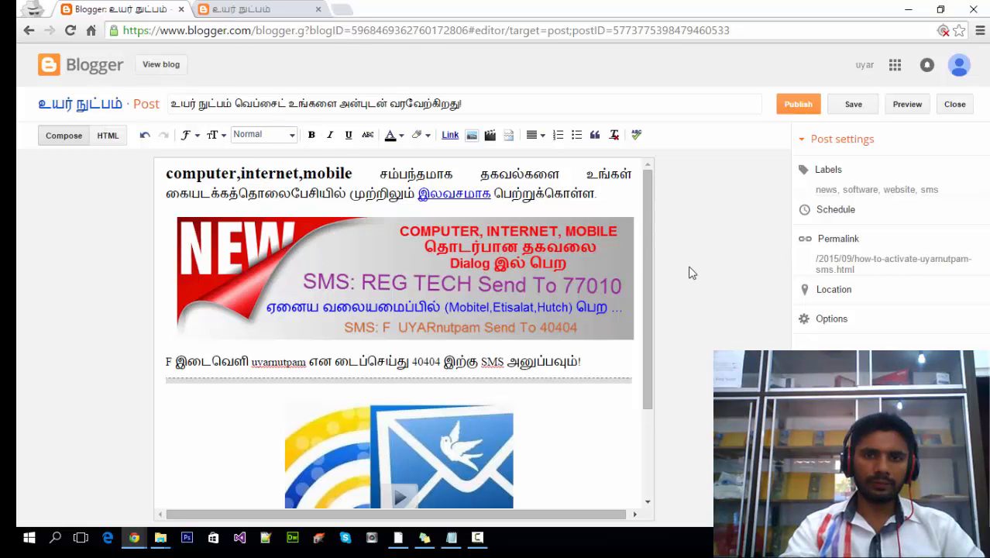
Set the embedded YouTube video's width to 720 in the post's HTML code and return to the Compose view.
{"action": "left_click_drag", "start_coordinate": [650, 281], "coordinate": [652, 404]}
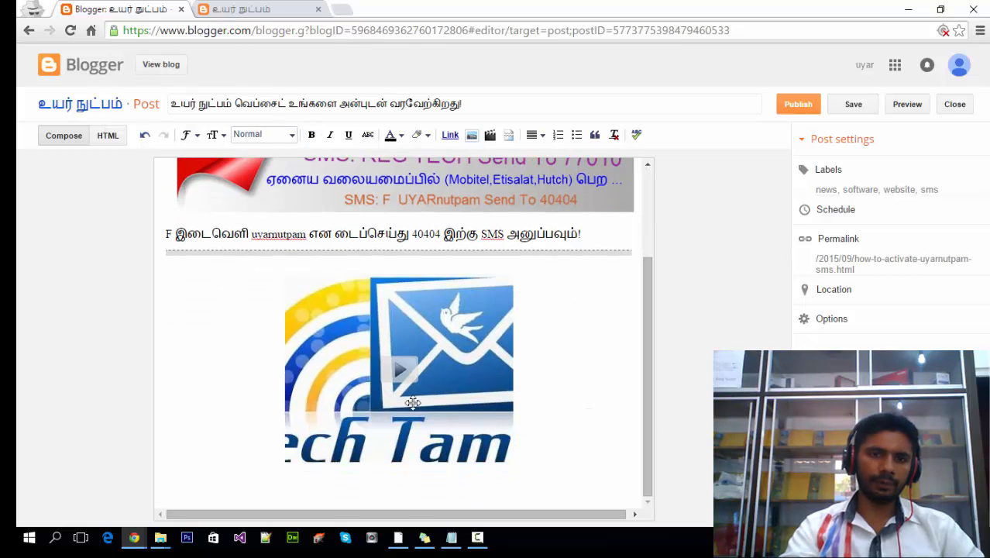
{"action": "left_click", "coordinate": [411, 377]}
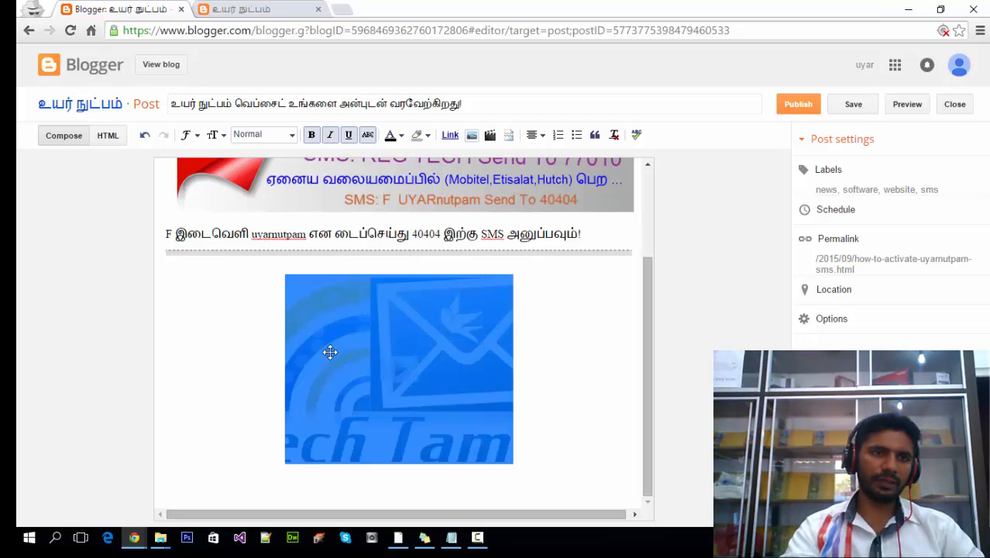
{"action": "left_click", "coordinate": [109, 136]}
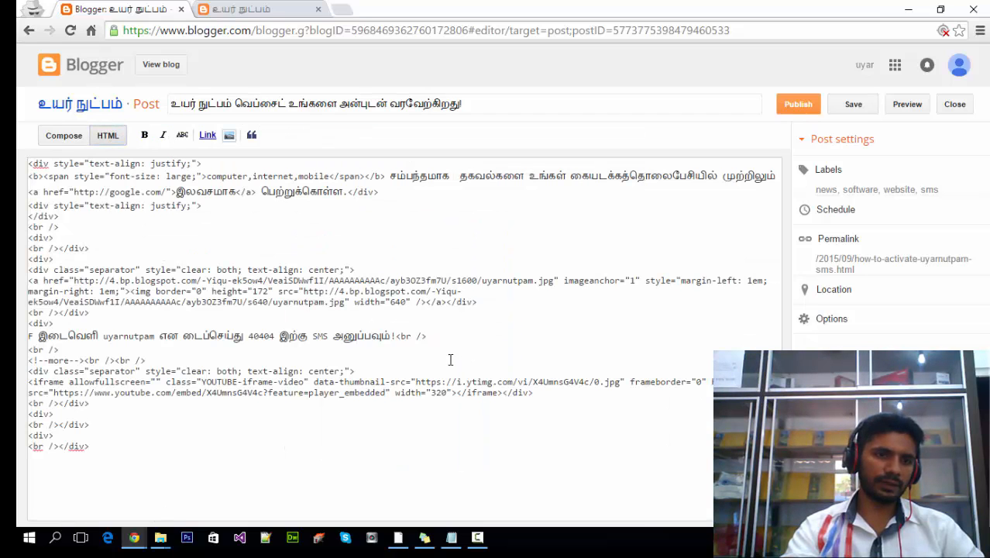
{"action": "left_click_drag", "start_coordinate": [434, 397], "coordinate": [439, 397]}
{"action": "left_click", "coordinate": [434, 396]}
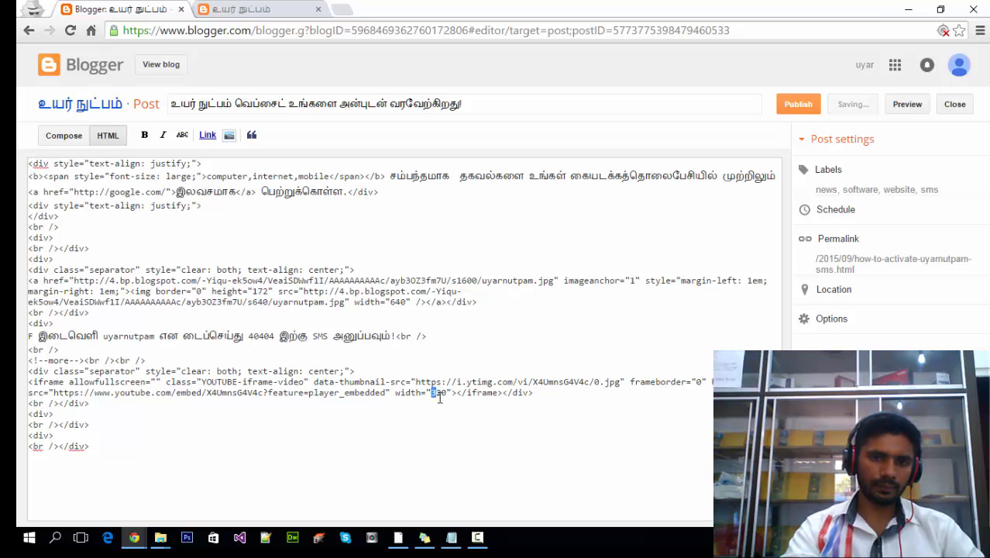
{"action": "type", "text": "7"}
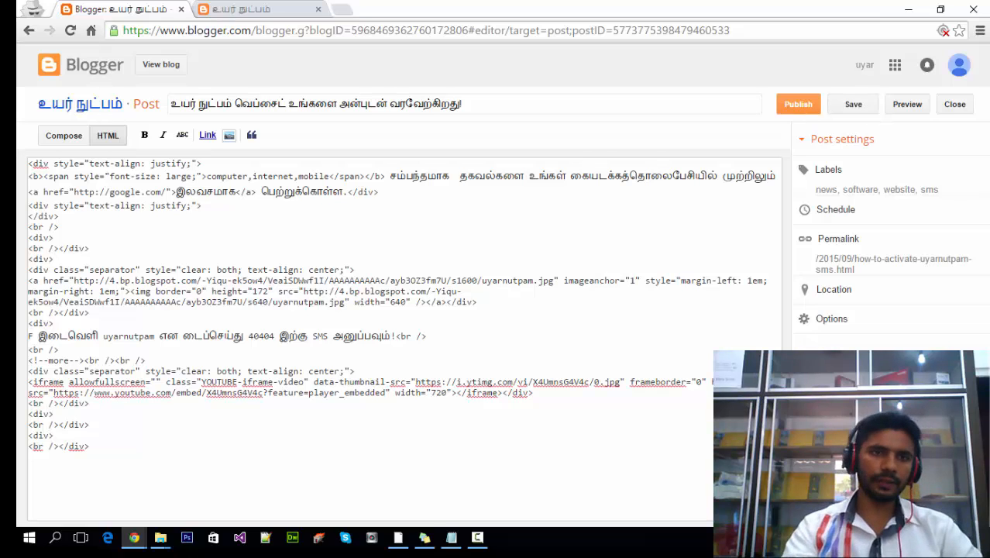
{"action": "left_click", "coordinate": [62, 136]}
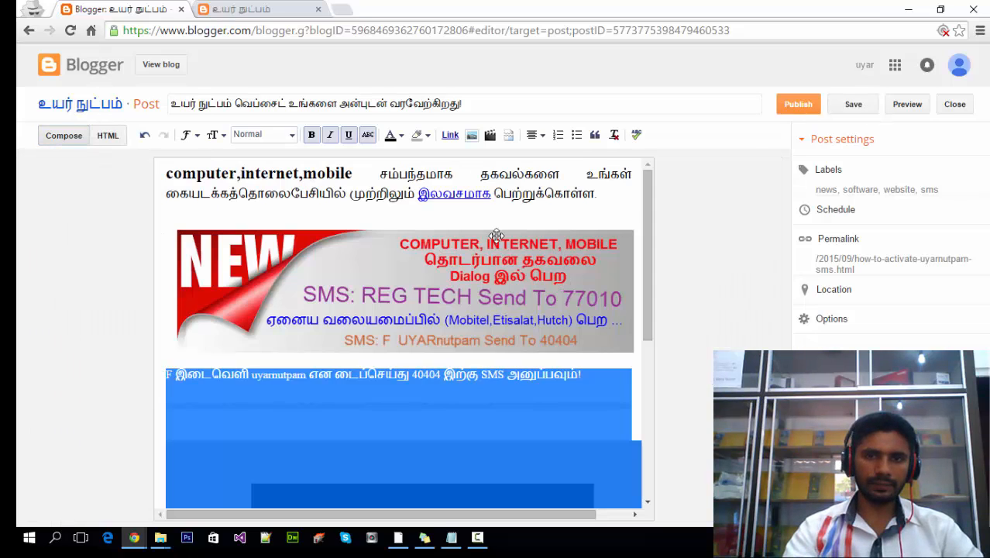
{"action": "left_click_drag", "start_coordinate": [652, 214], "coordinate": [653, 180]}
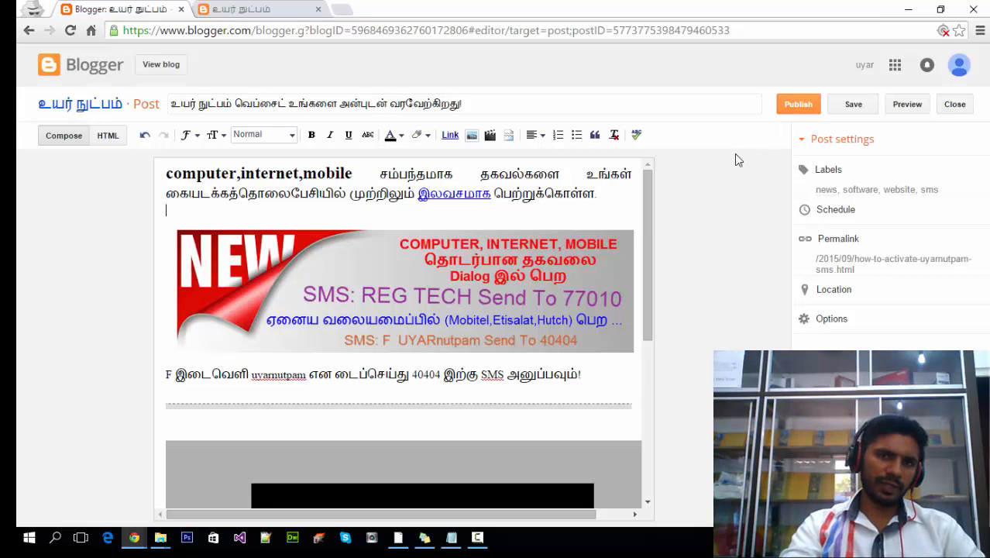
Preview the post and examine its text, banner image and video down to the labels.
{"action": "left_click", "coordinate": [907, 105]}
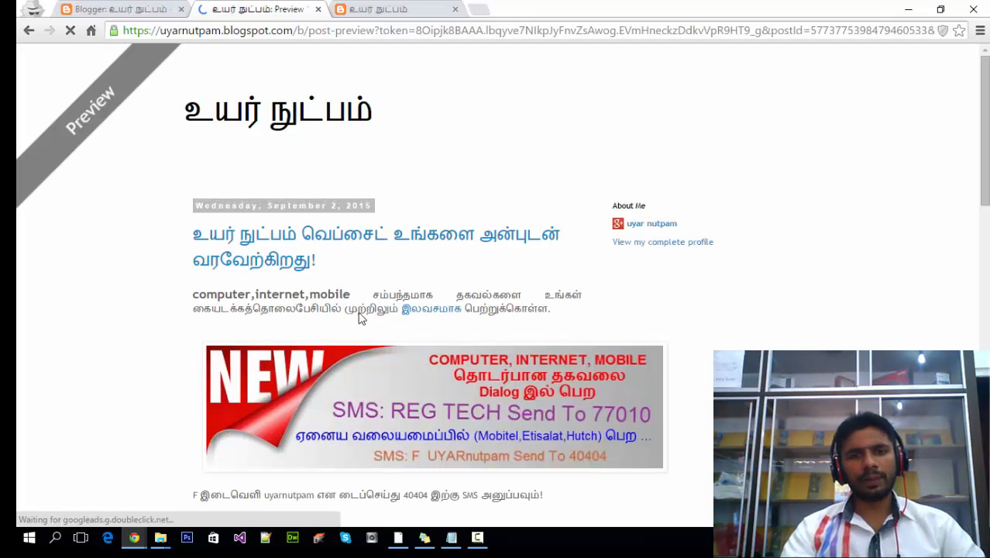
{"action": "scroll", "coordinate": [362, 268], "scroll_direction": "down", "scroll_amount": 1}
{"action": "scroll", "coordinate": [362, 268], "scroll_direction": "down", "scroll_amount": 6}
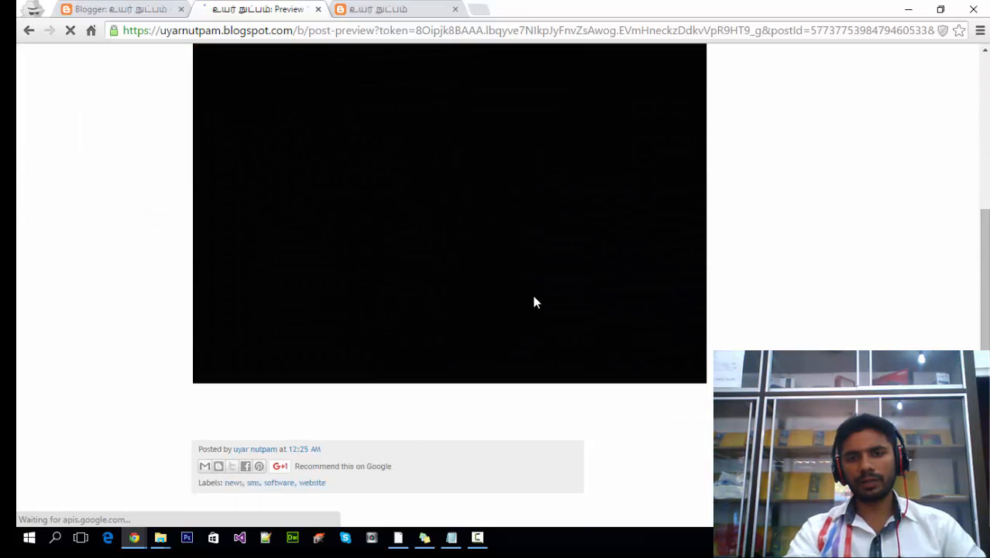
Check the previewed post once more from its title and banner down to the video and comment form, and close the preview.
{"action": "scroll", "coordinate": [534, 301], "scroll_direction": "up", "scroll_amount": 1}
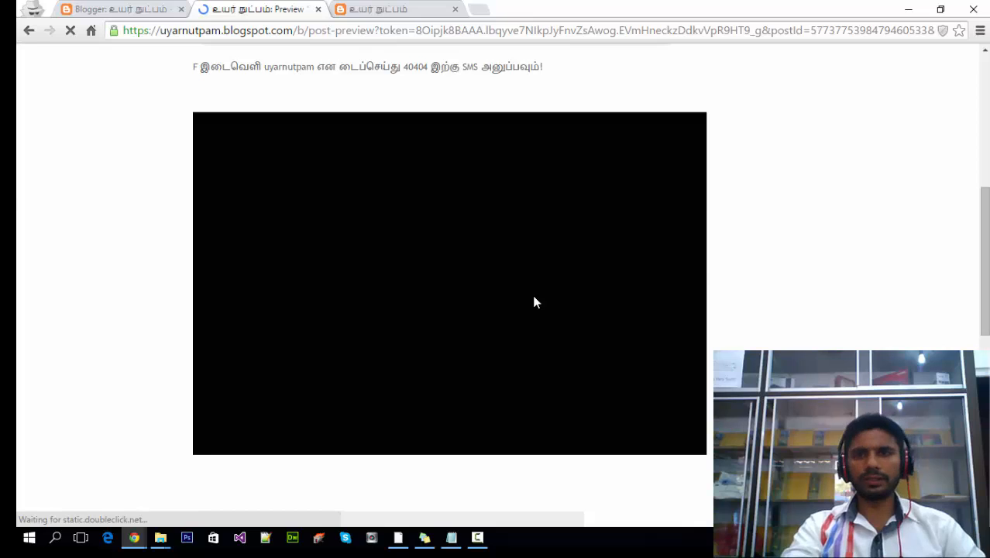
{"action": "scroll", "coordinate": [534, 301], "scroll_direction": "up", "scroll_amount": 6}
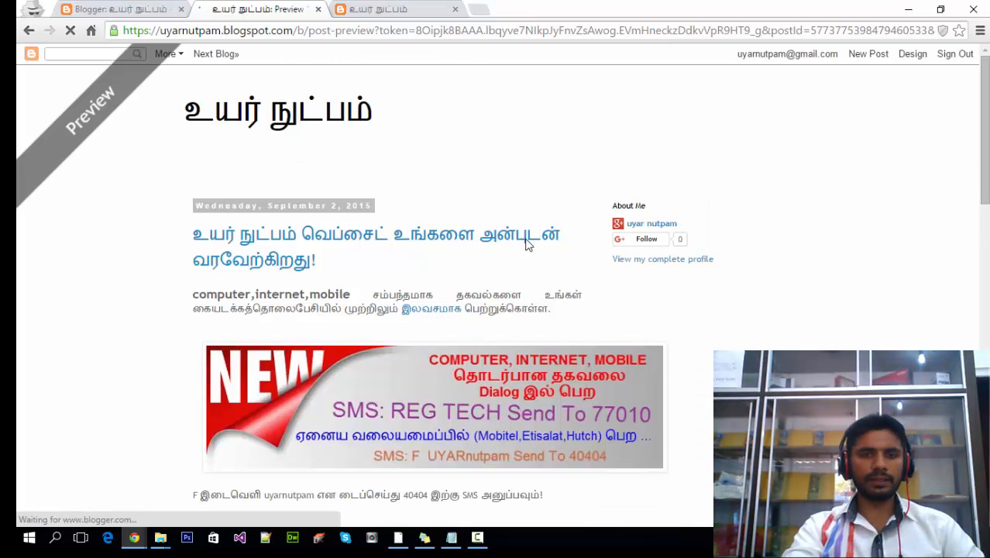
{"action": "scroll", "coordinate": [526, 252], "scroll_direction": "down", "scroll_amount": 7}
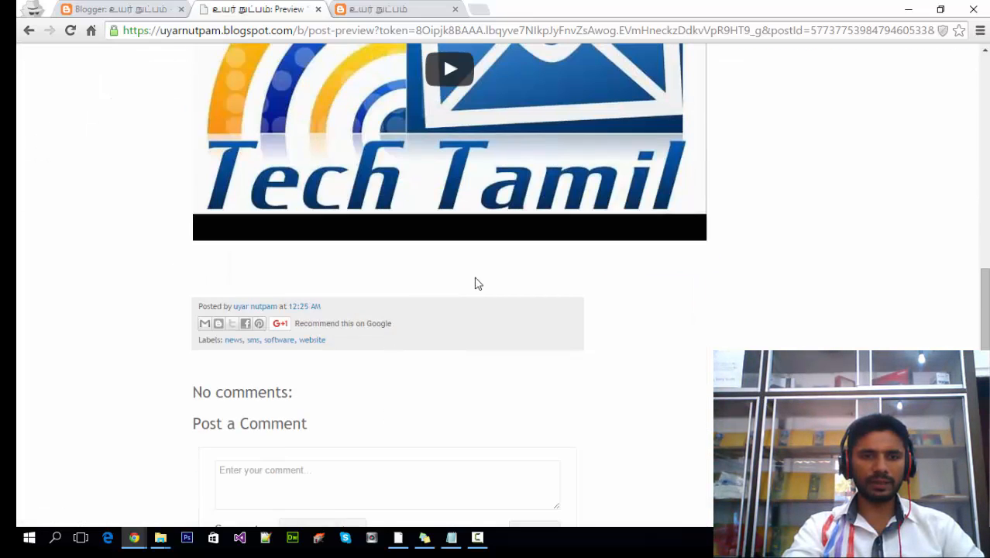
{"action": "scroll", "coordinate": [477, 271], "scroll_direction": "up", "scroll_amount": 7}
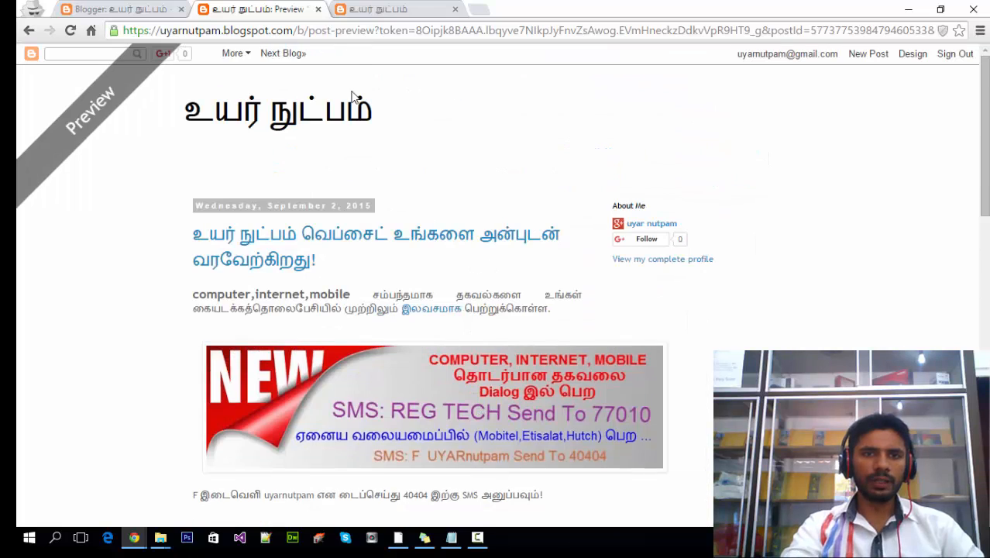
{"action": "left_click", "coordinate": [317, 9]}
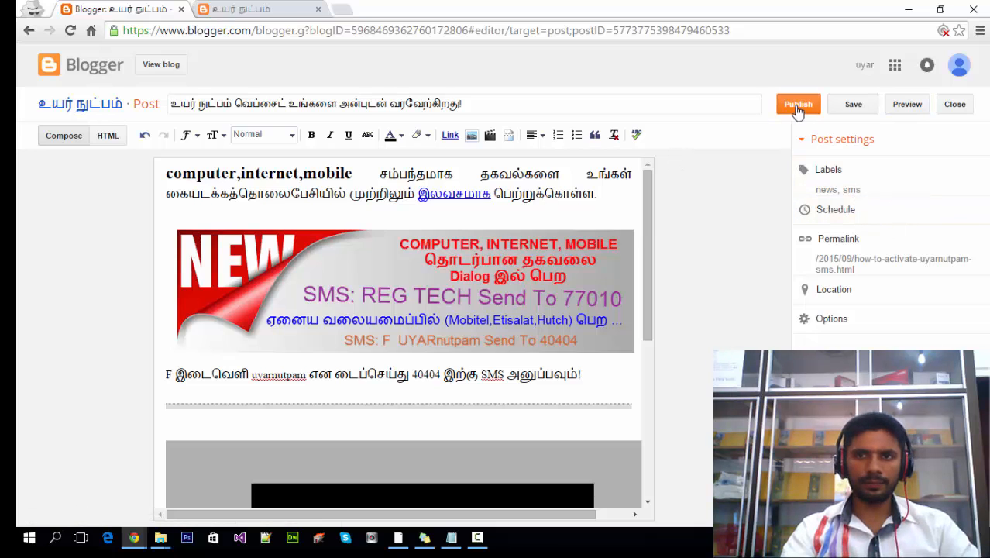
Publish the post and decline sharing it on Google+.
{"action": "left_click", "coordinate": [797, 109]}
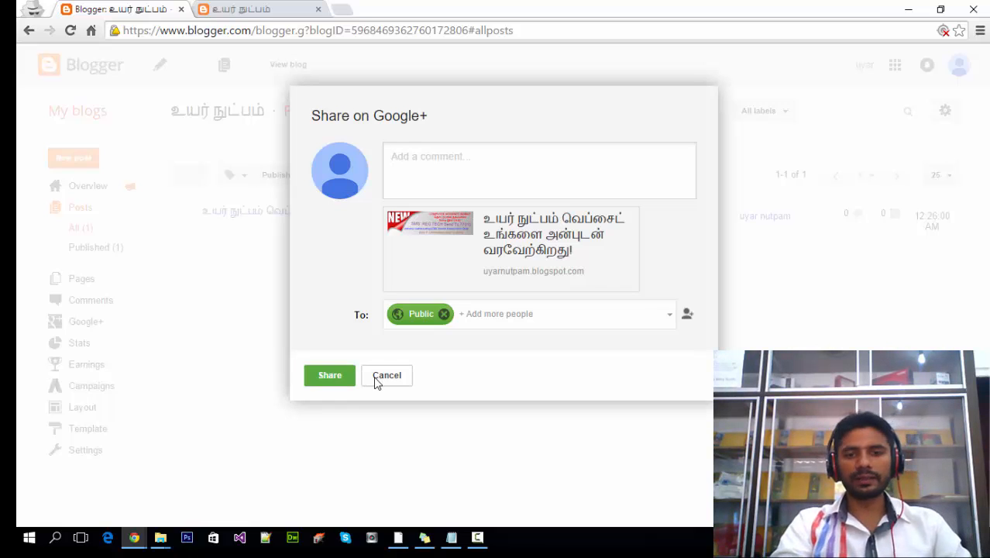
{"action": "left_click", "coordinate": [385, 375]}
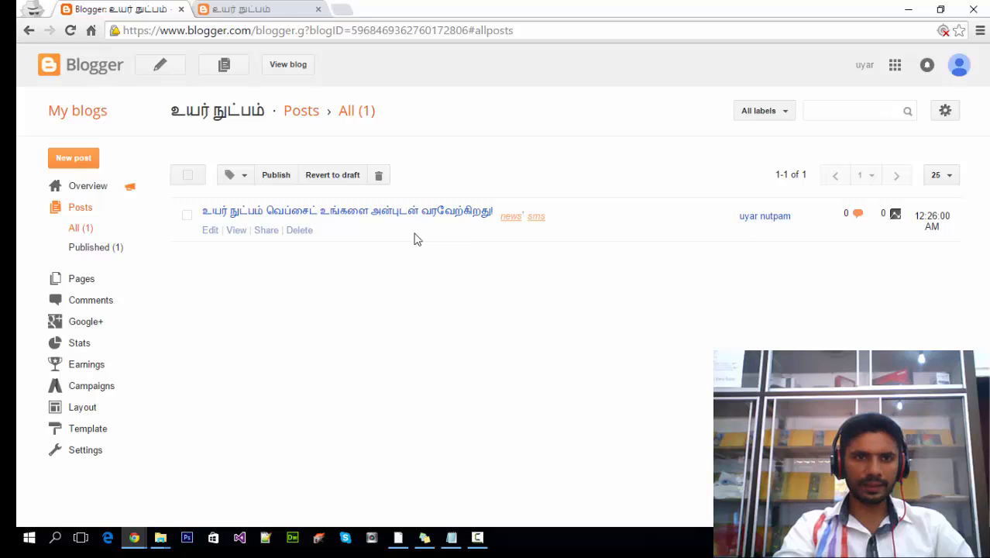
View the published post on the blog and examine its banner image, video and labels.
{"action": "left_click", "coordinate": [239, 232]}
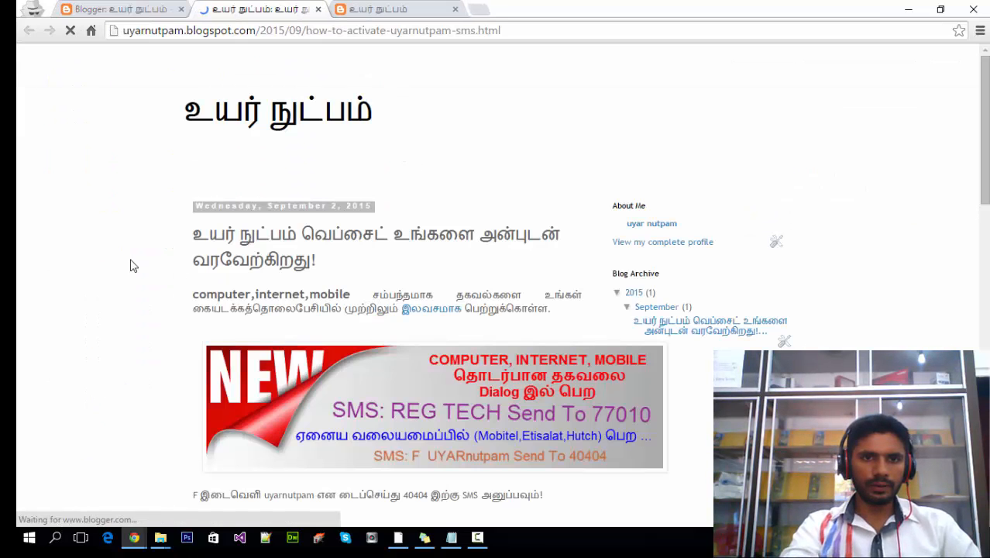
{"action": "scroll", "coordinate": [132, 266], "scroll_direction": "down", "scroll_amount": 5}
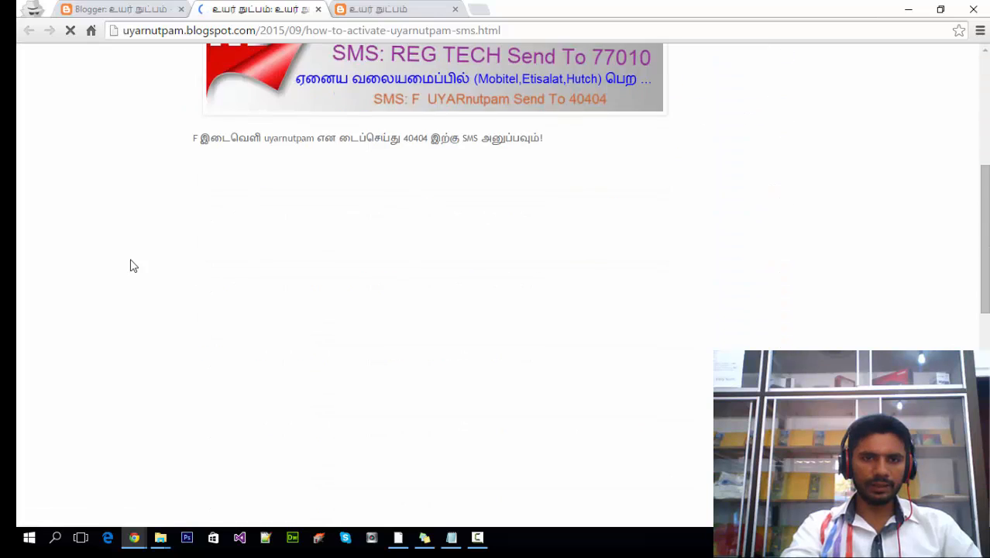
{"action": "scroll", "coordinate": [132, 266], "scroll_direction": "down", "scroll_amount": 2}
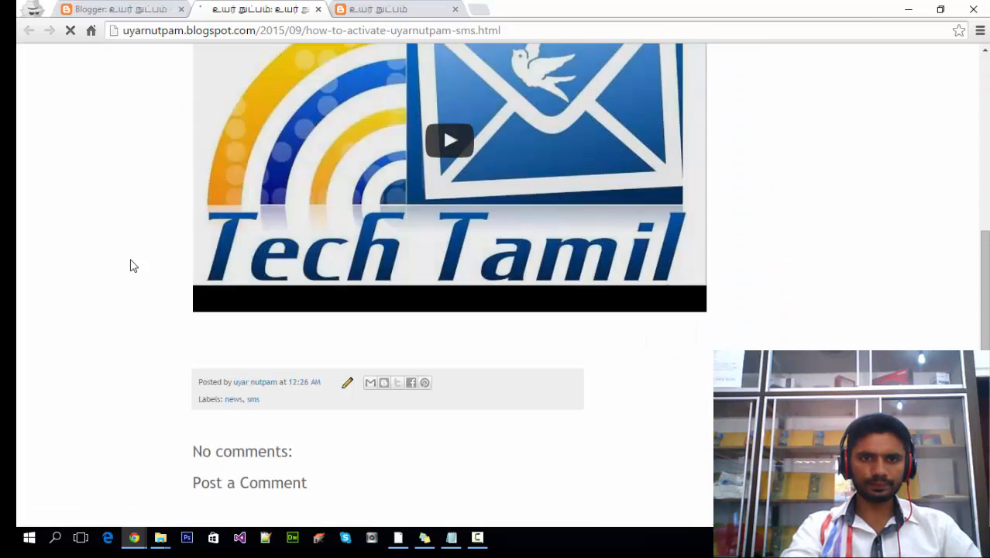